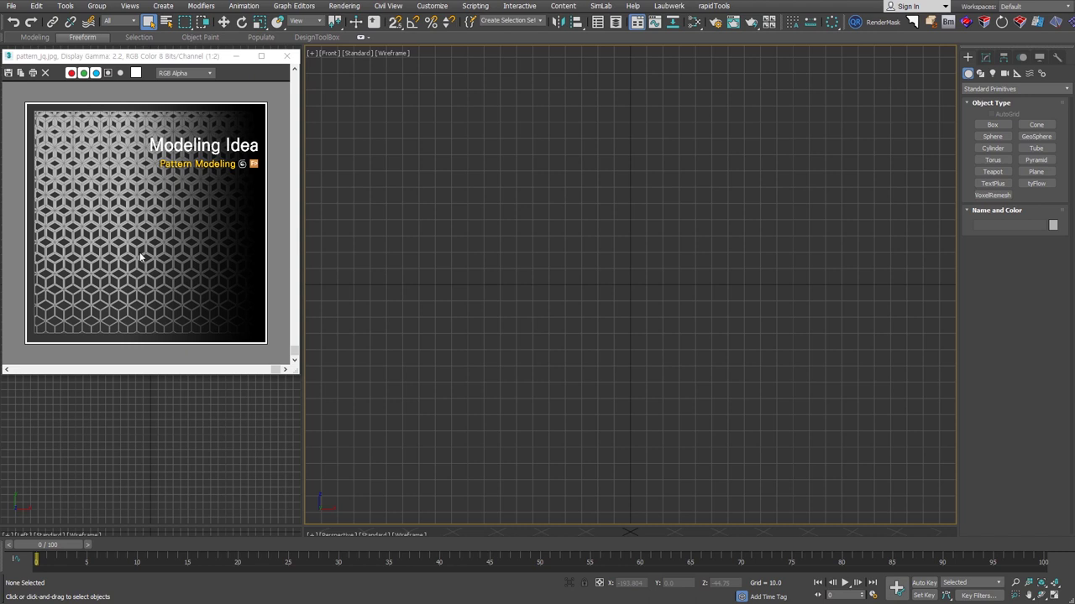
Step: Draw a hexagonal NGon with a radius of 100 in the front view
left_click(980, 73)
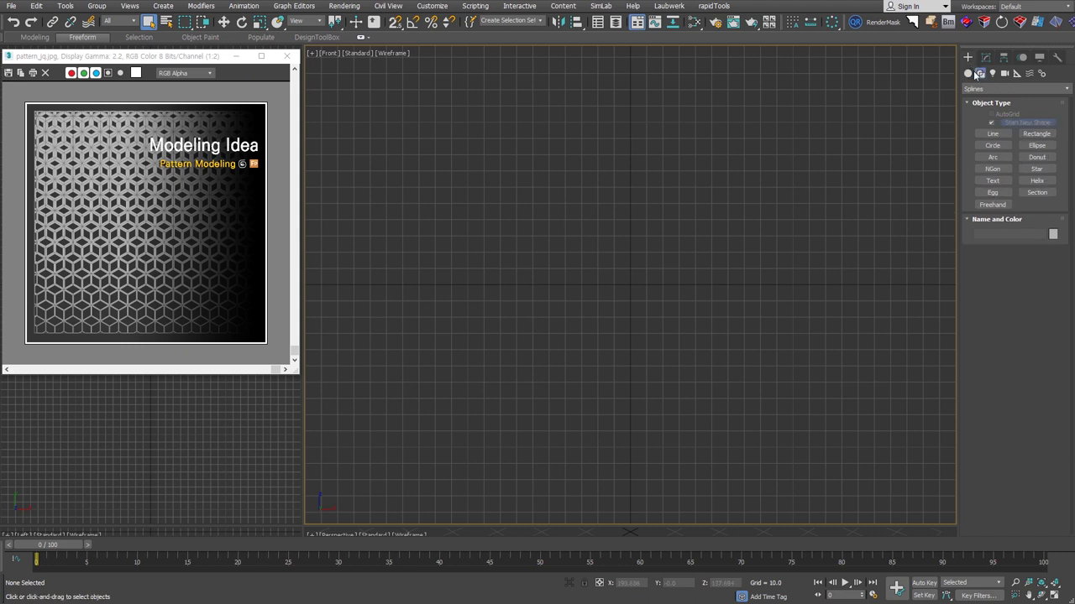
left_click(992, 169)
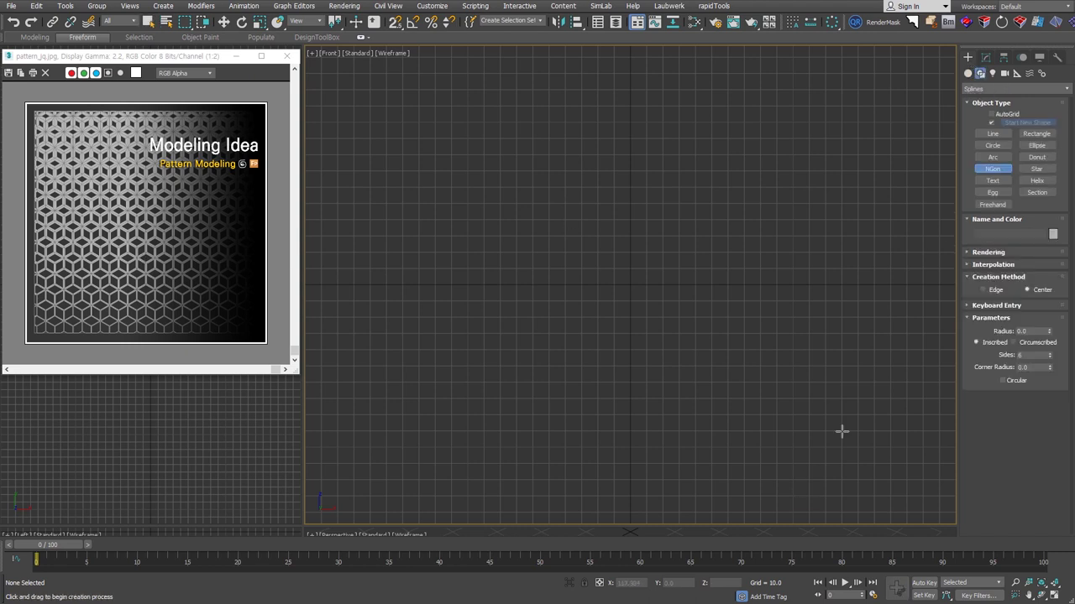
left_click_drag(840, 402, 906, 496)
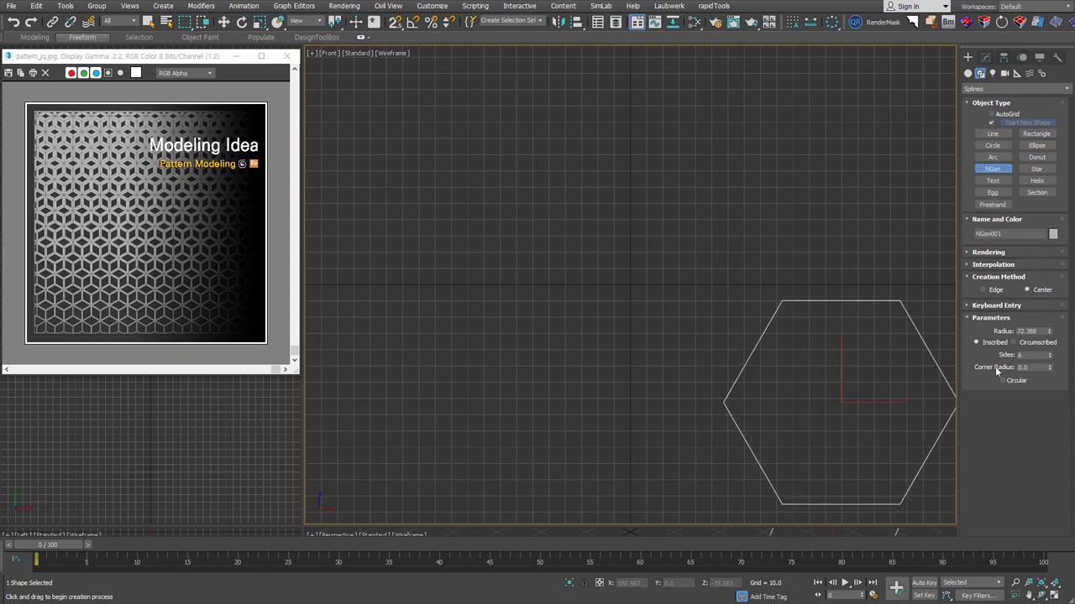
type("100")
key("Return")
Step: Convert the hexagon to Editable Poly, then inset its face and collapse it to a centre point
key("z")
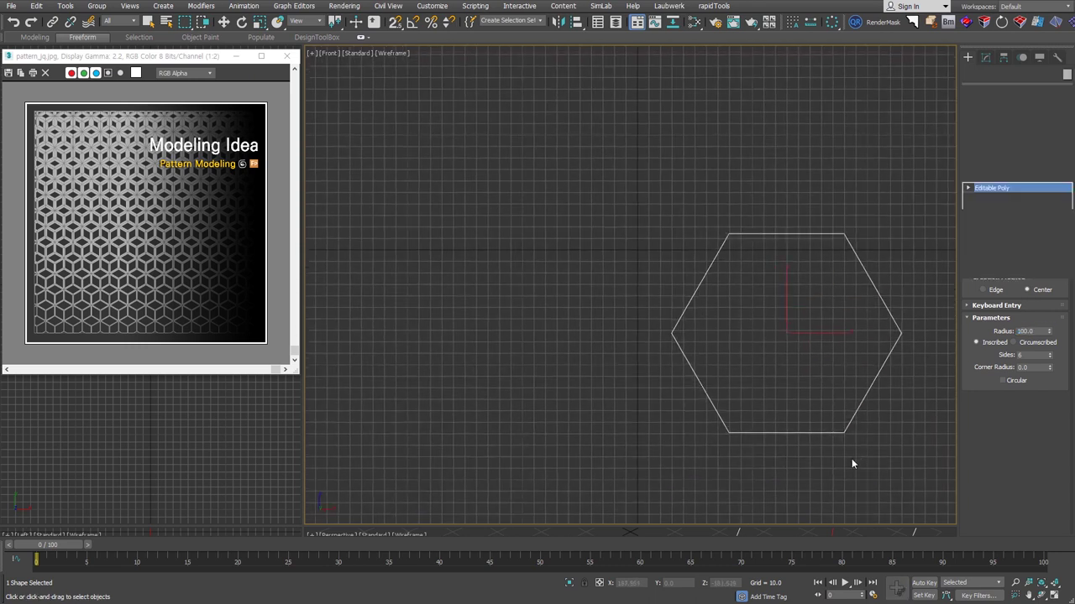
key("4")
left_click(748, 348)
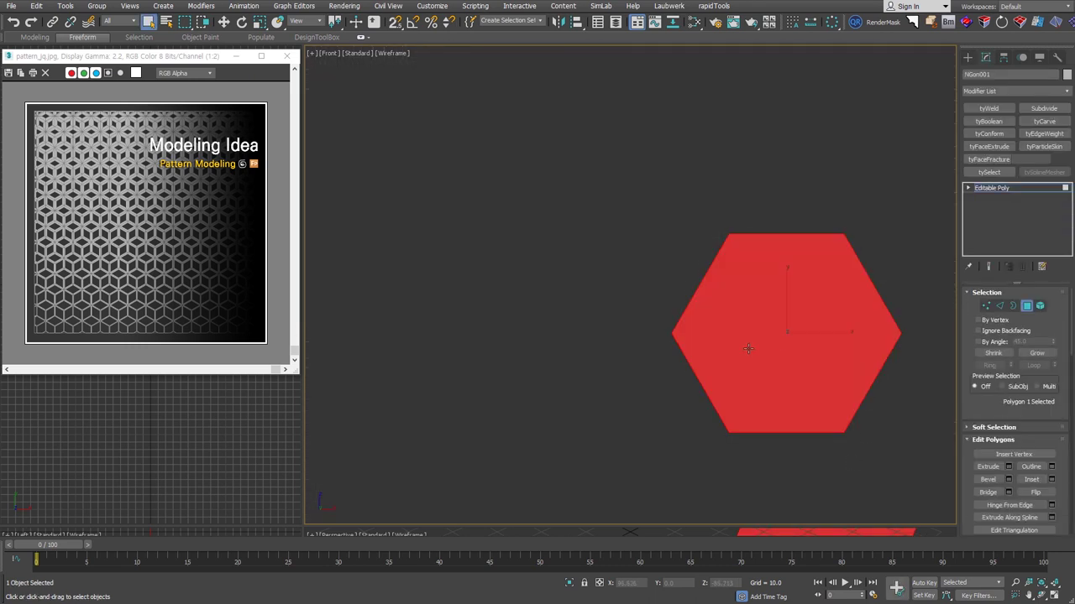
right_click(802, 306)
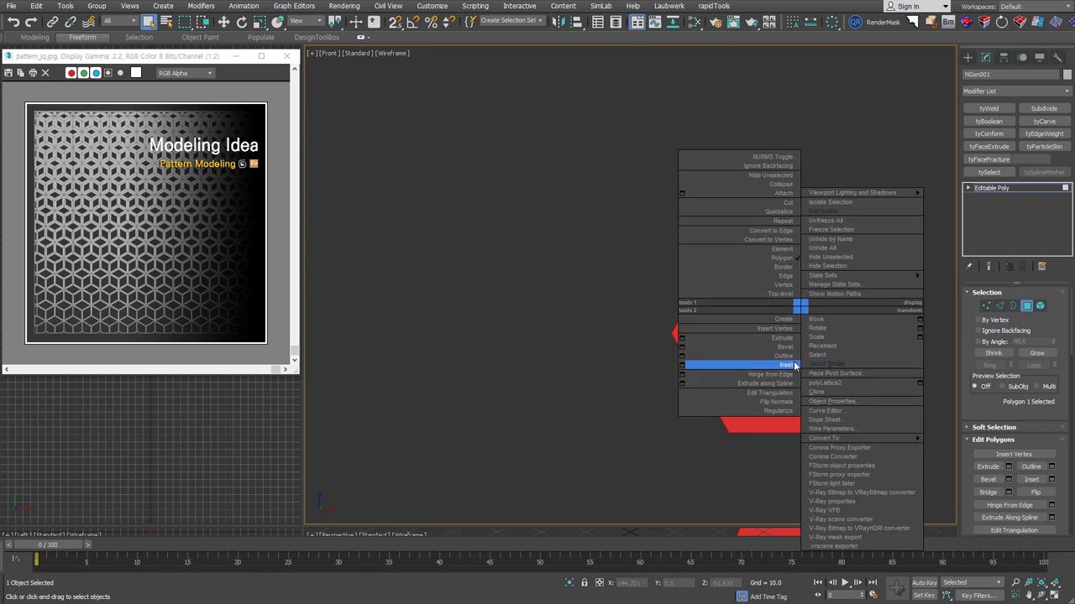
left_click(794, 366)
left_click_drag(794, 366, 808, 328)
scroll(1016, 403, "down", 5)
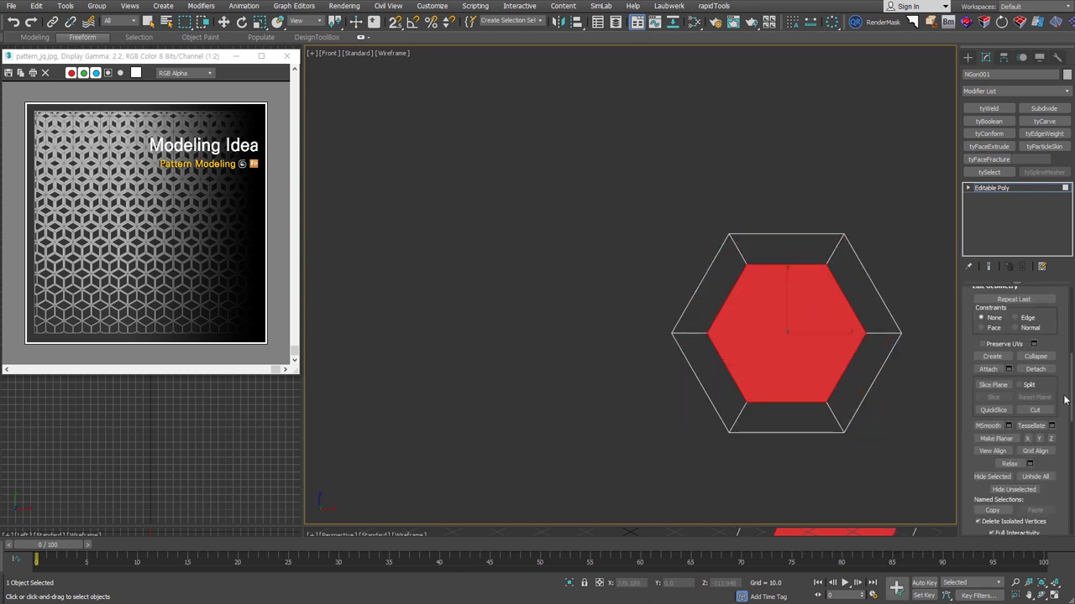
left_click(1035, 356)
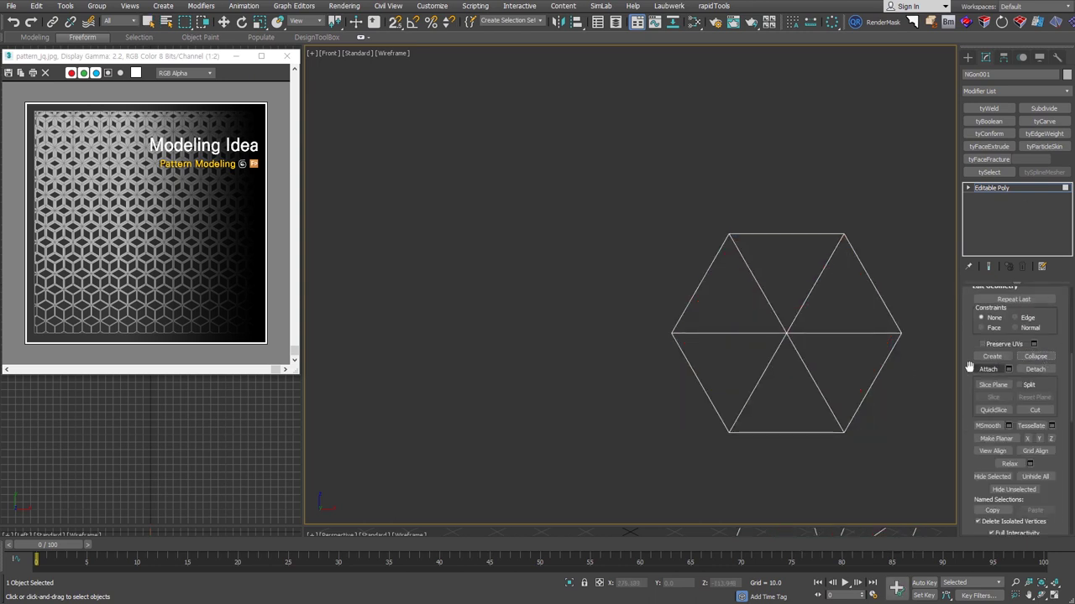
left_click_drag(969, 367, 960, 392)
Step: Remove three alternate spoke edges to leave three diamond faces
left_click(756, 279)
left_click(772, 358, "ctrl")
left_click(830, 334, "ctrl")
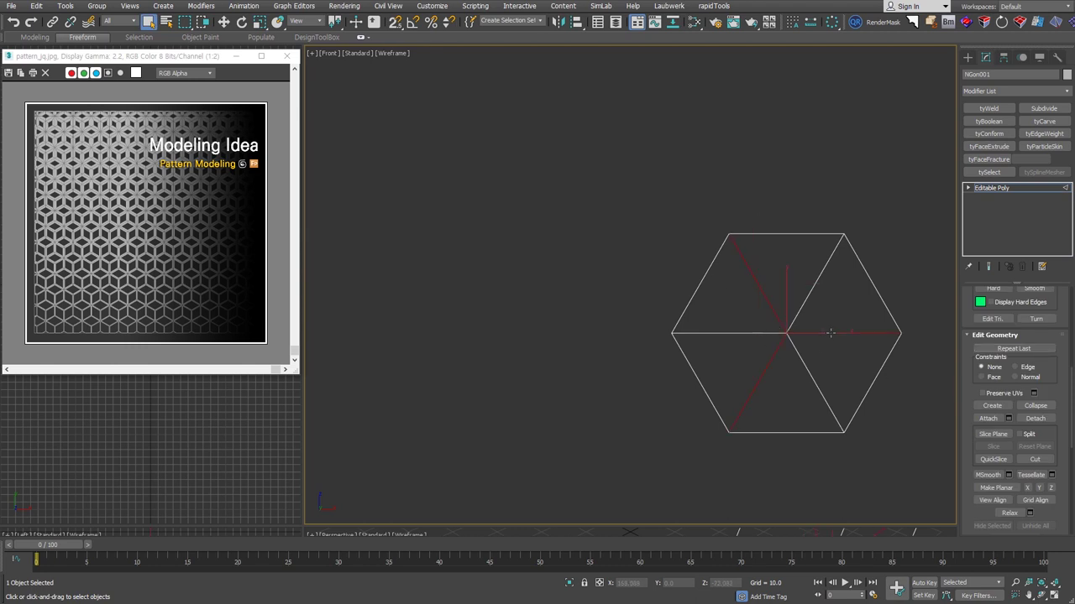
left_click_drag(976, 382, 983, 528)
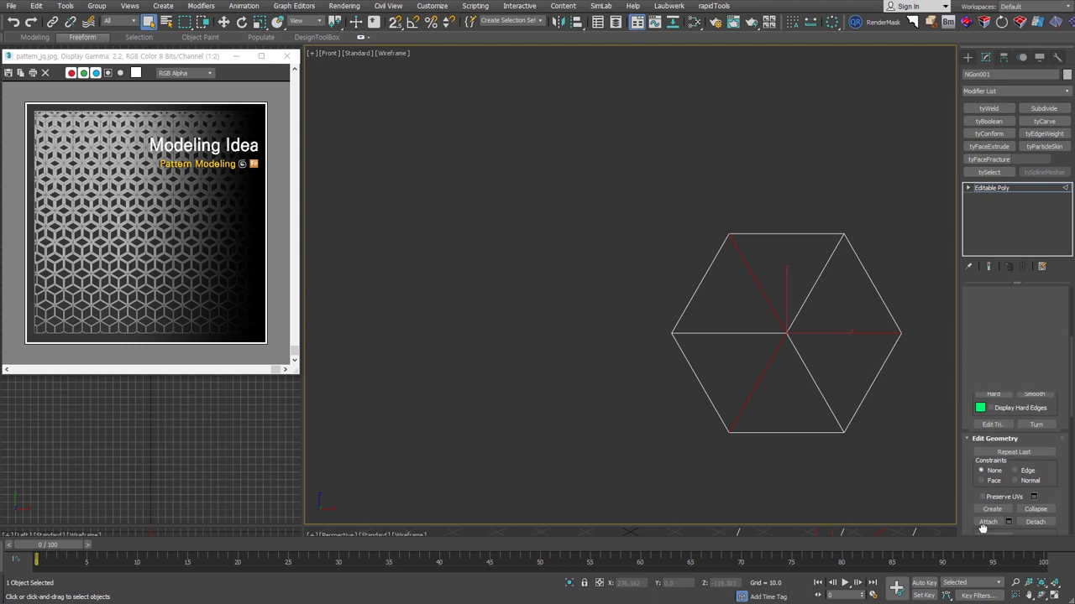
left_click(992, 352)
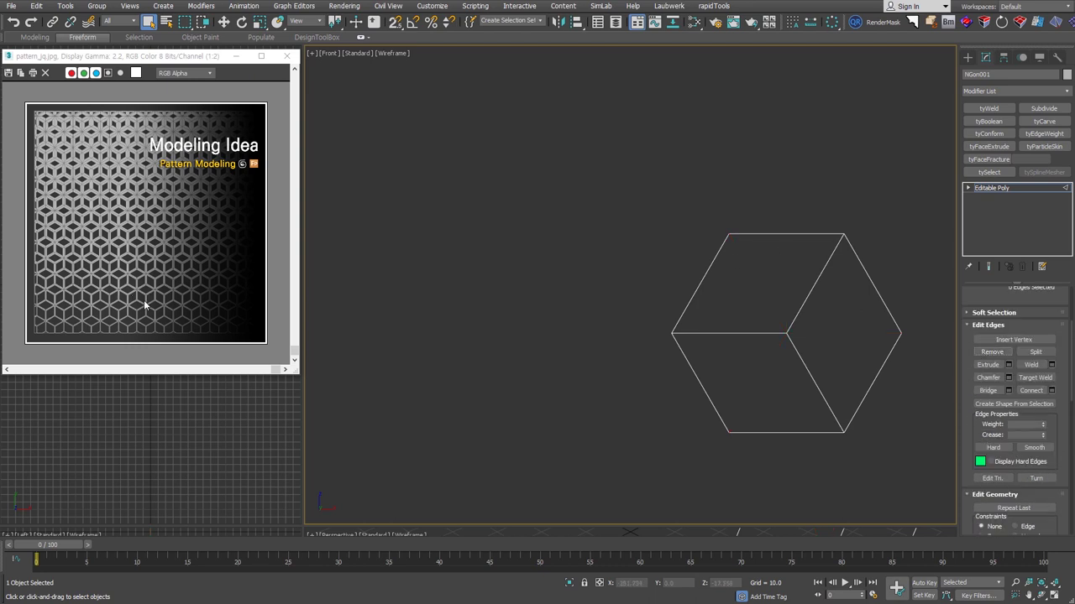
key("ctrl+b")
scroll(756, 370, "down", 5)
middle_click_drag(744, 379, 914, 434)
Step: Draw a large rectangle in the front view and move it up and left
left_click(965, 60)
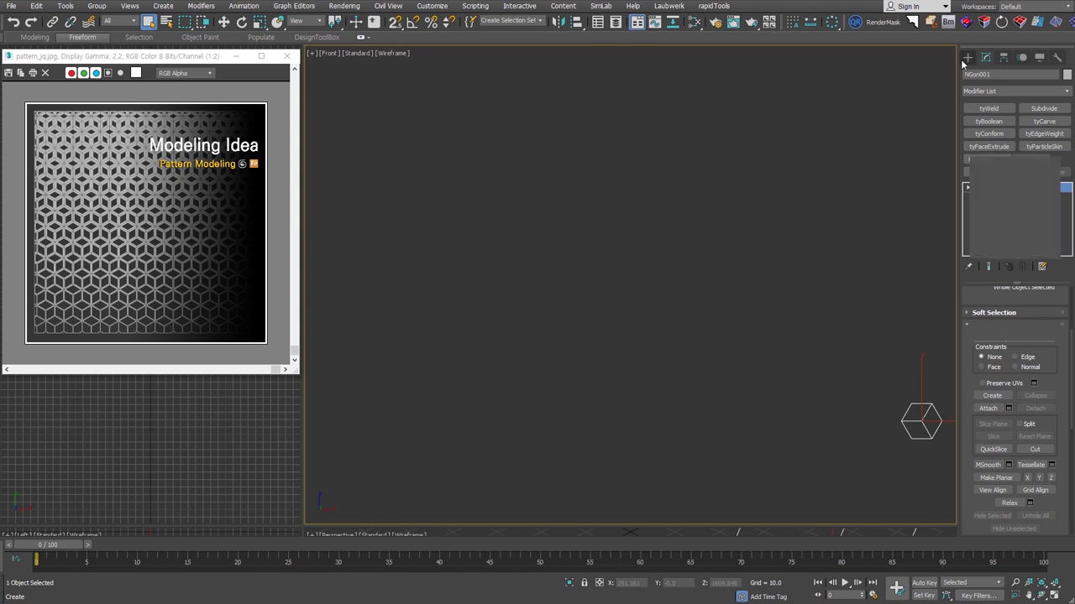
left_click(1036, 133)
left_click_drag(386, 100, 390, 104)
left_click_drag(430, 246, 923, 472)
key("z")
right_click(713, 284)
key("w")
left_click_drag(715, 290, 661, 243)
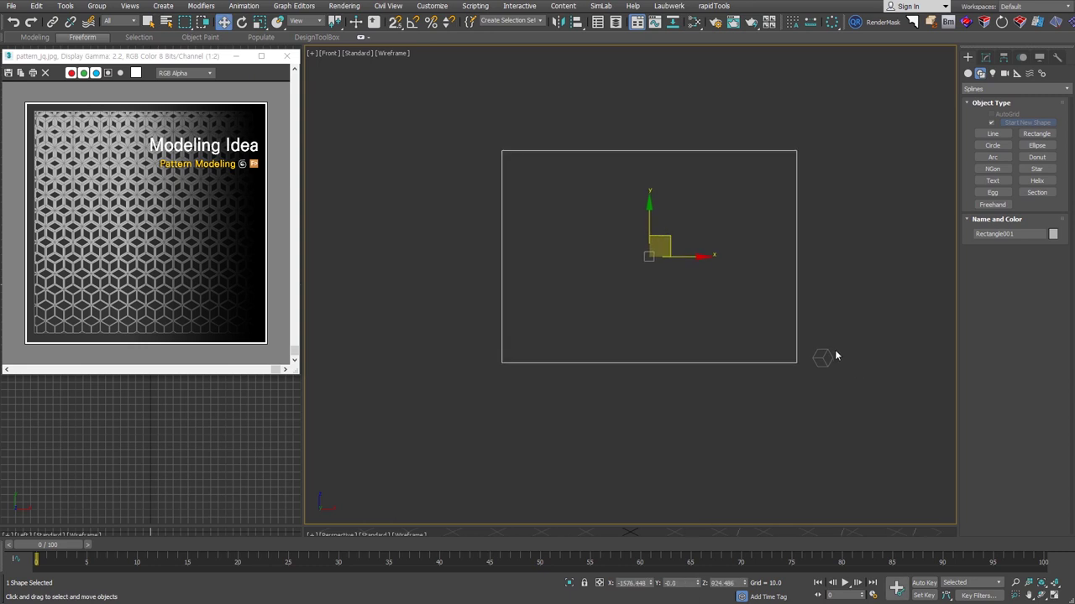
Step: Create an Itoo Software RailClone Pro object and bring up its Style Editor
left_click(968, 74)
left_click(1016, 88)
left_click(1018, 250)
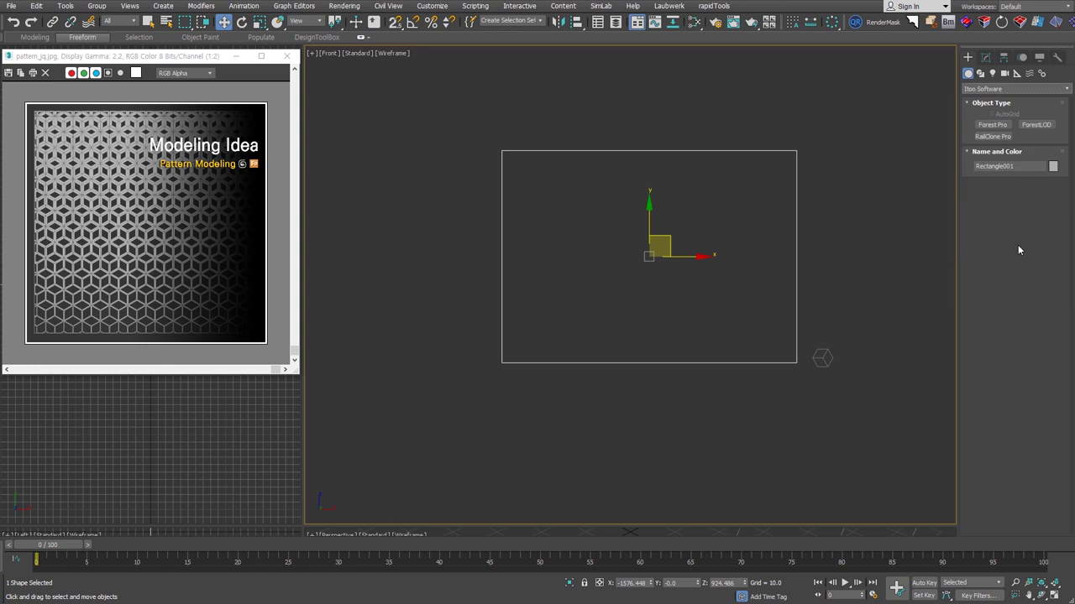
left_click(992, 136)
left_click_drag(436, 382, 456, 323)
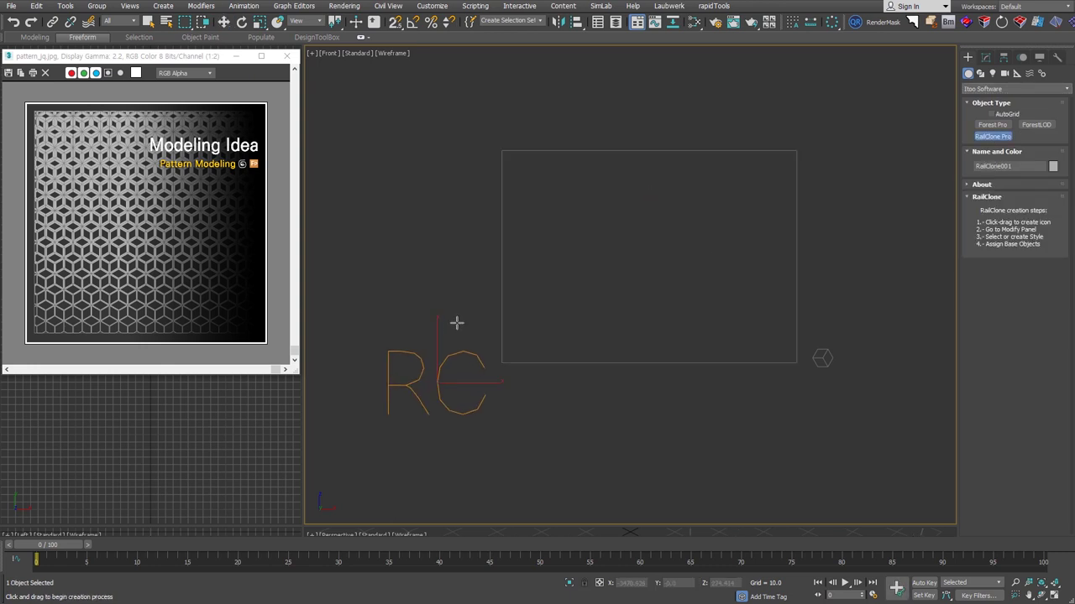
left_click(986, 57)
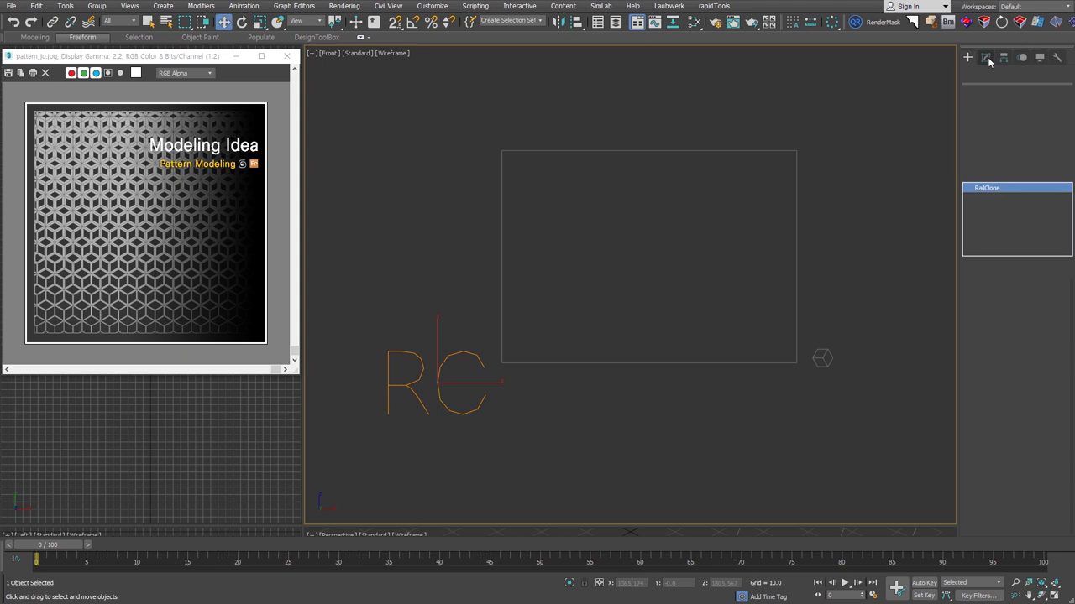
scroll(990, 318, "up", 3)
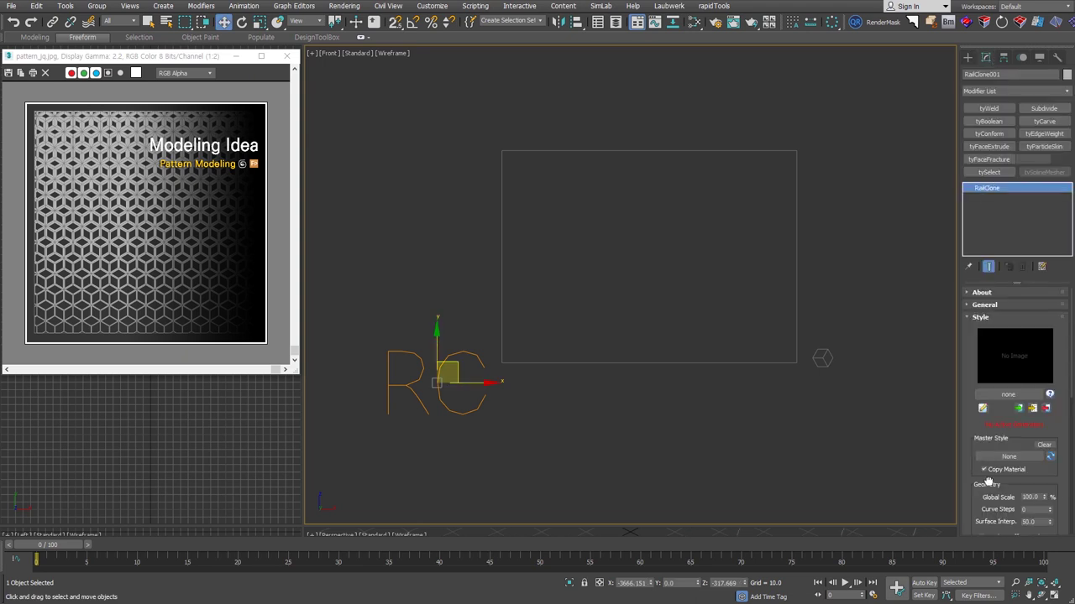
left_click(982, 408)
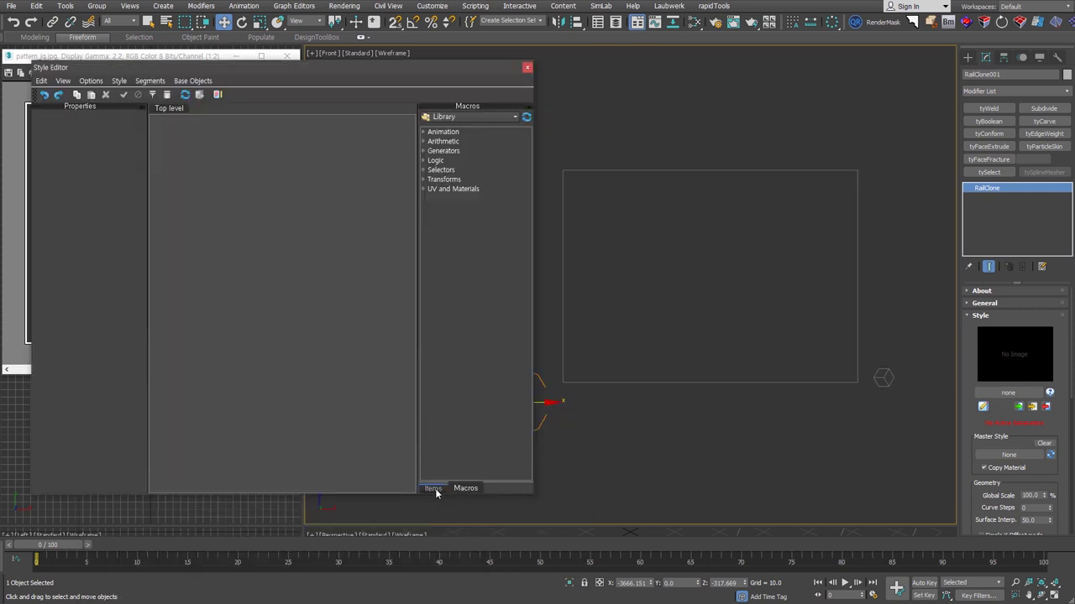
Step: Add an Array 2S generator node to the RailClone style graph
left_click(434, 489)
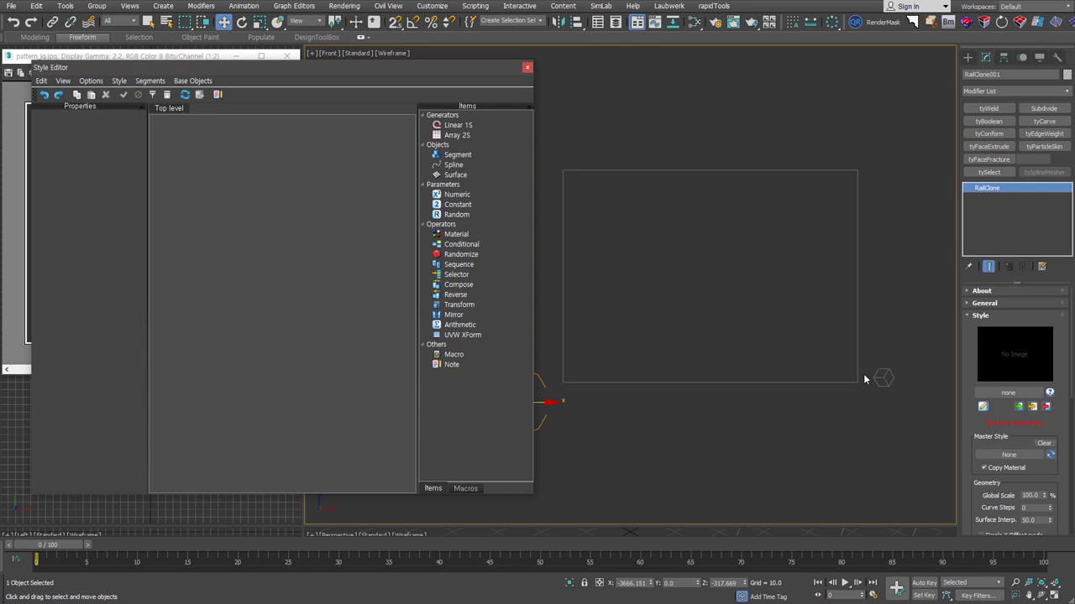
left_click(456, 135)
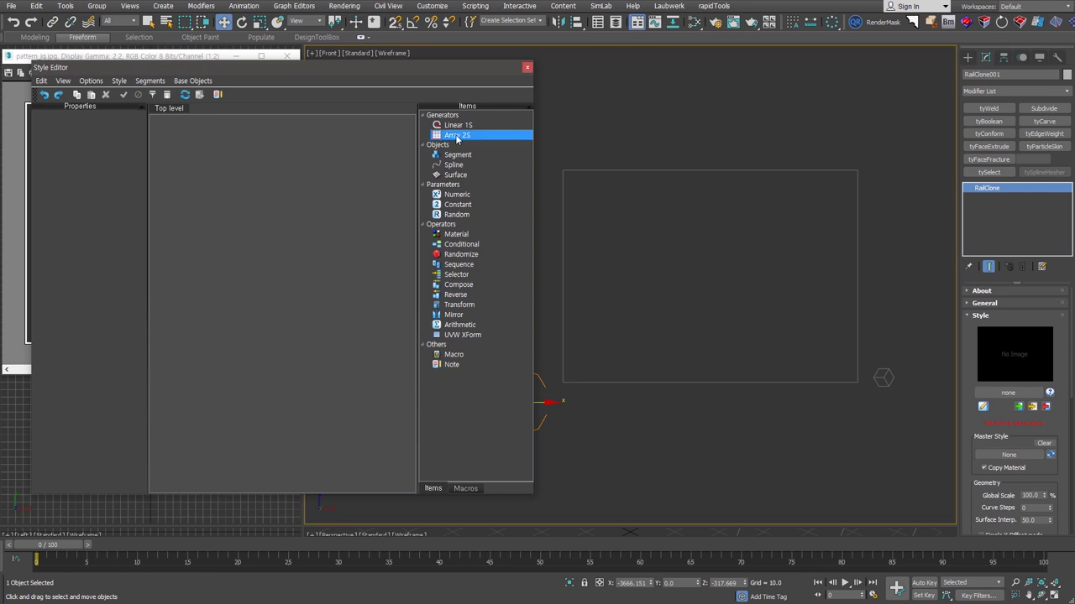
left_click_drag(456, 137, 377, 257)
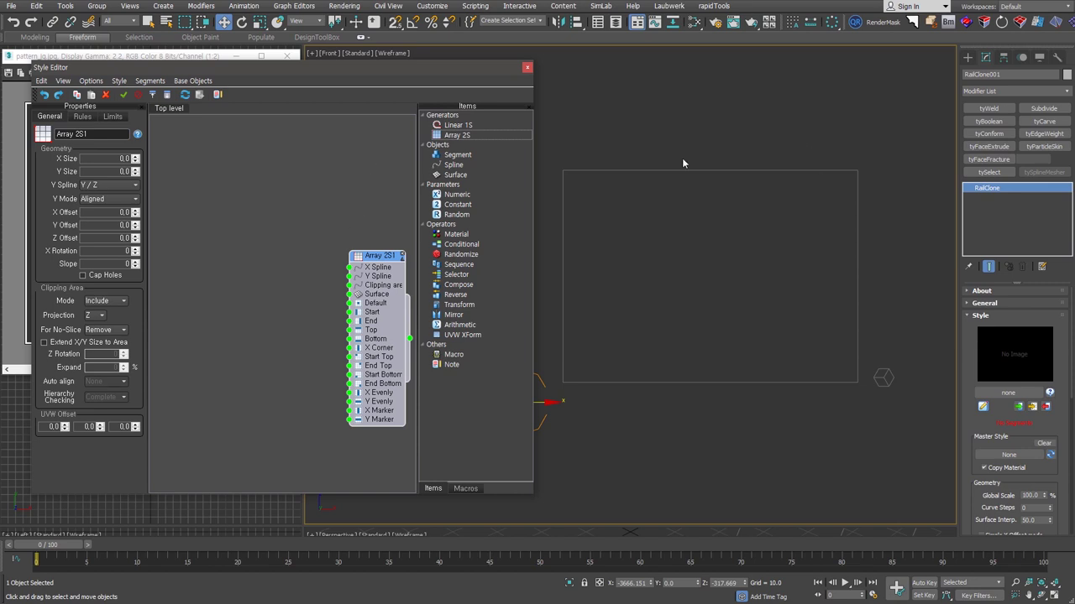
left_click(467, 127)
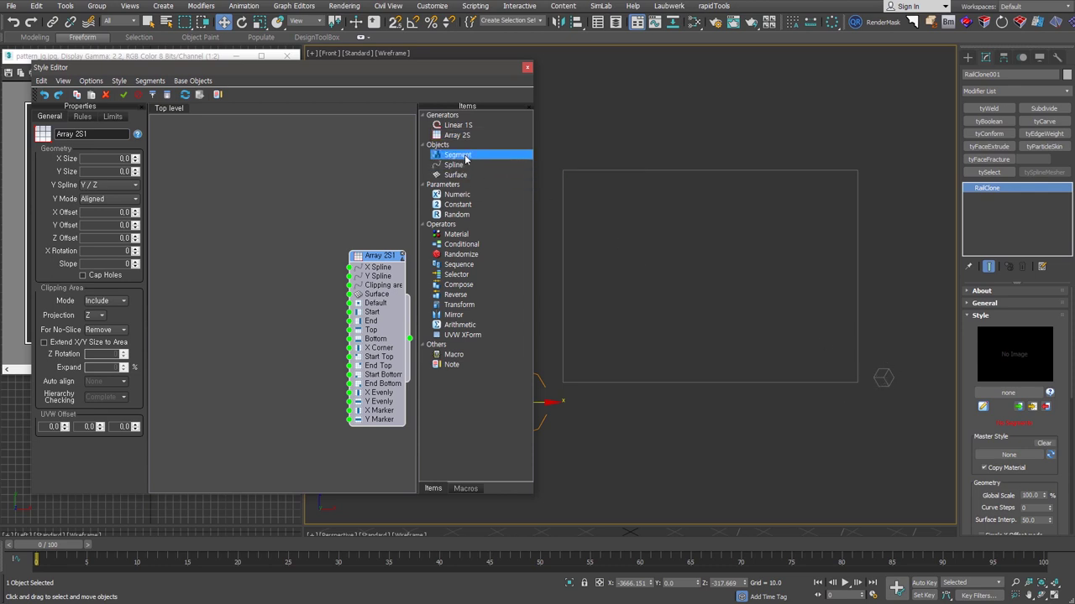
Step: Add segment and spline nodes, wiring Rectangle001 as the array's clipping area
left_click_drag(453, 156, 285, 262)
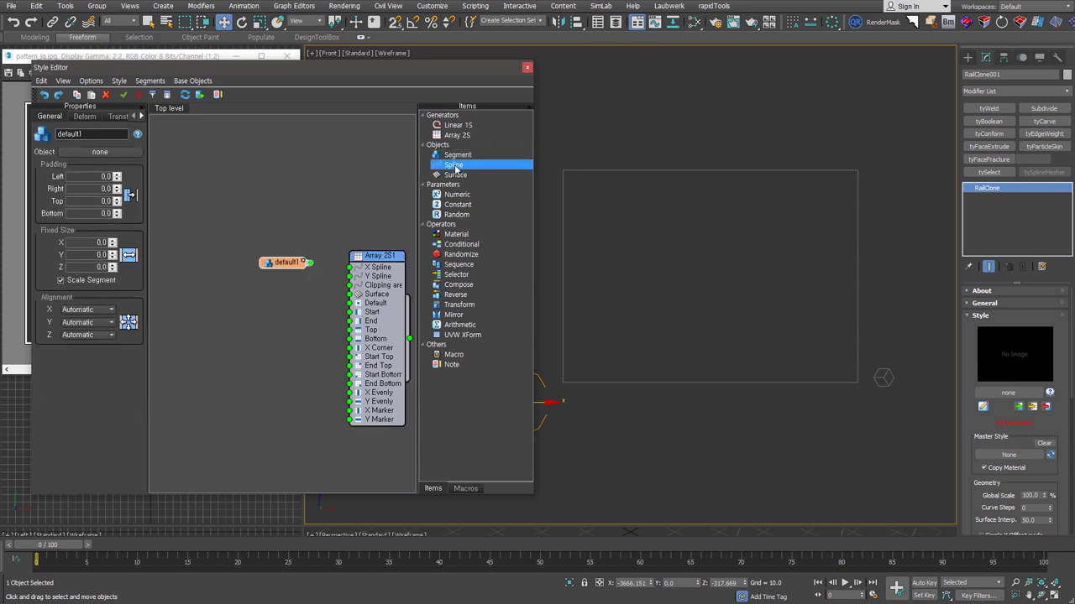
left_click_drag(454, 164, 282, 235)
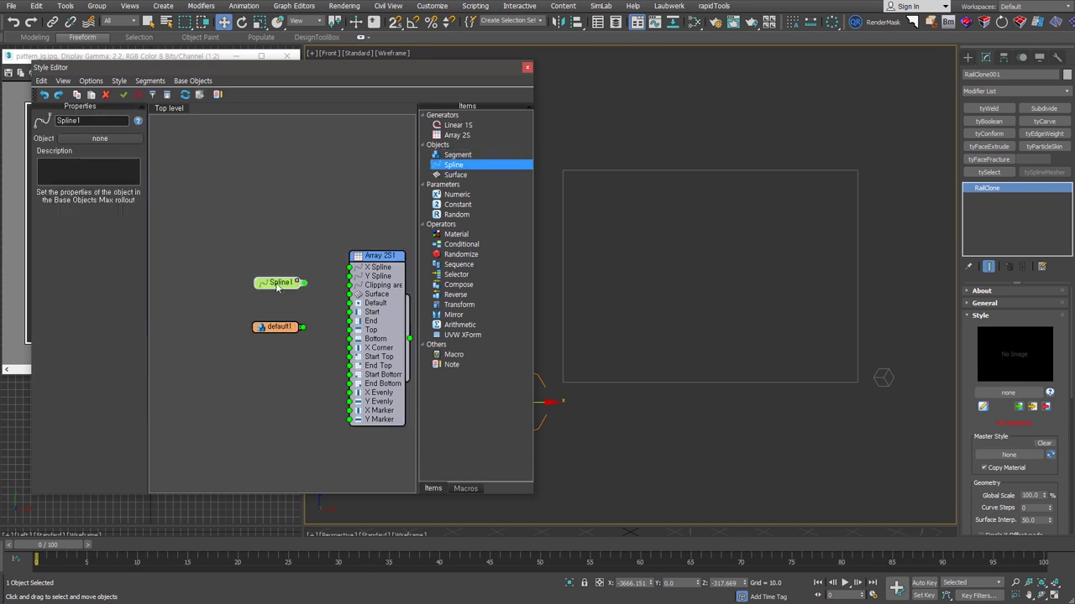
left_click(102, 139)
left_click(677, 171)
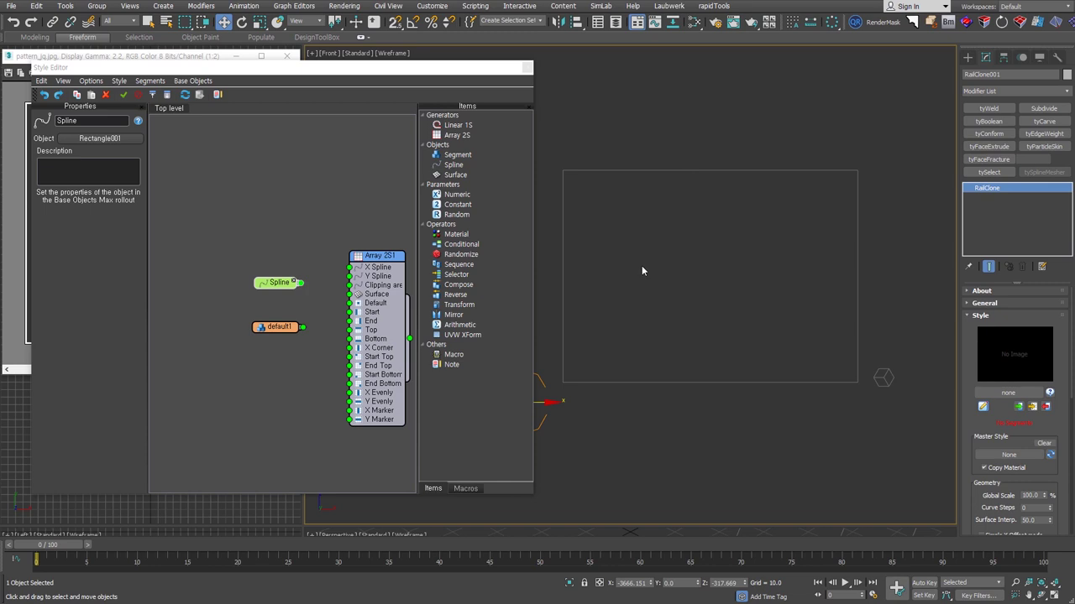
left_click_drag(300, 282, 350, 285)
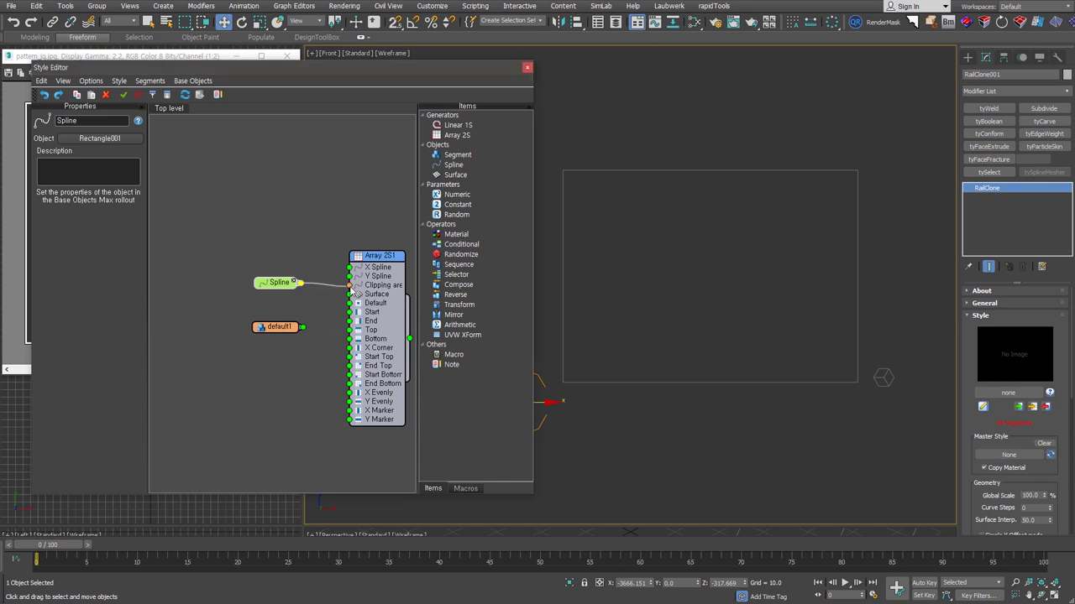
Step: Assign NGon001 as the default segment and move its node aside
left_click(280, 329)
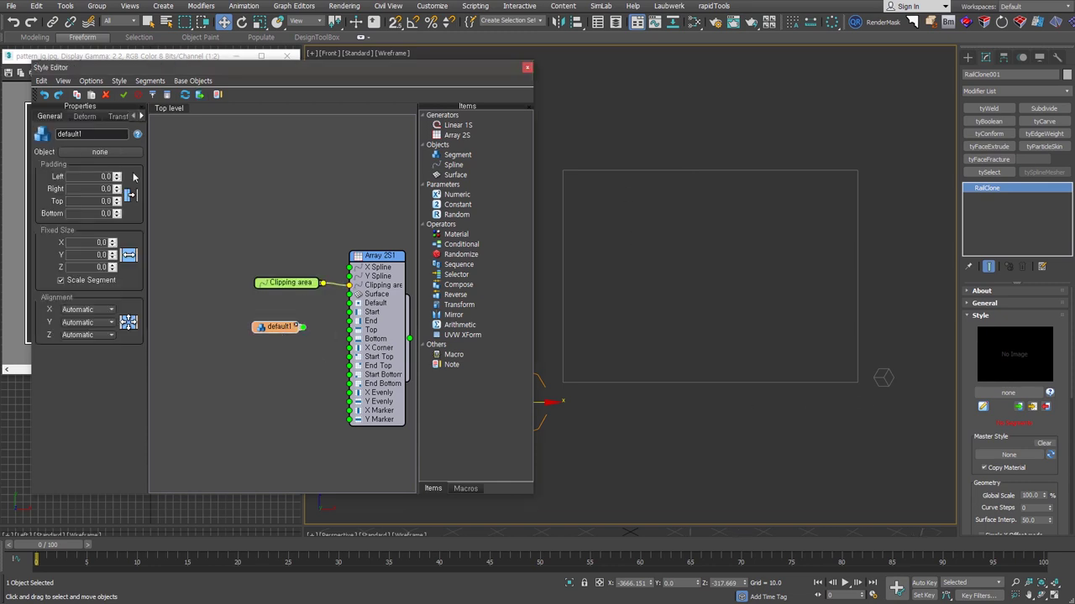
left_click(889, 383)
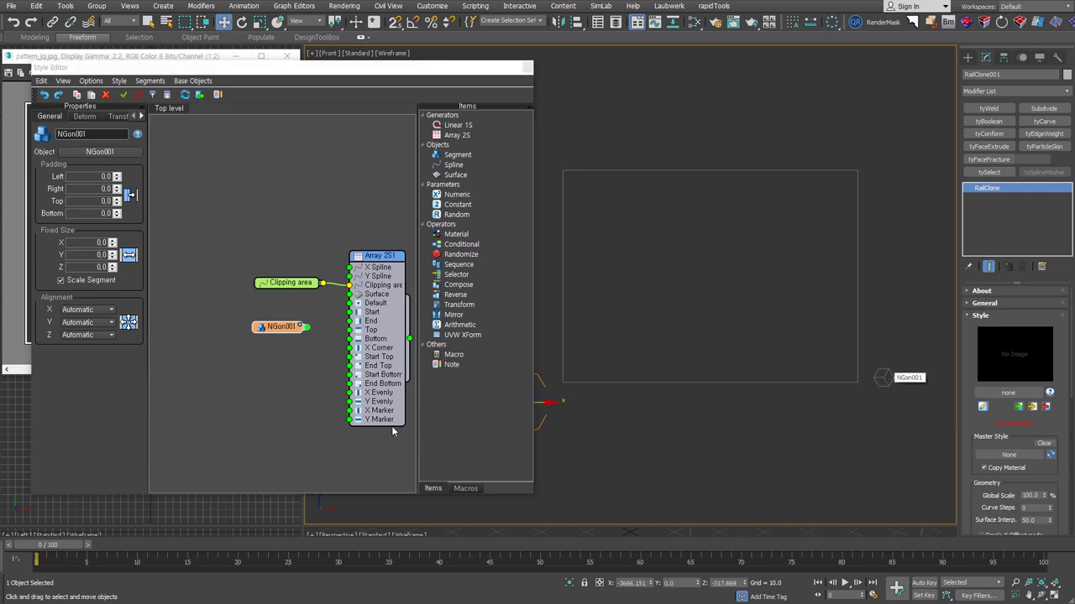
left_click_drag(280, 329, 218, 322)
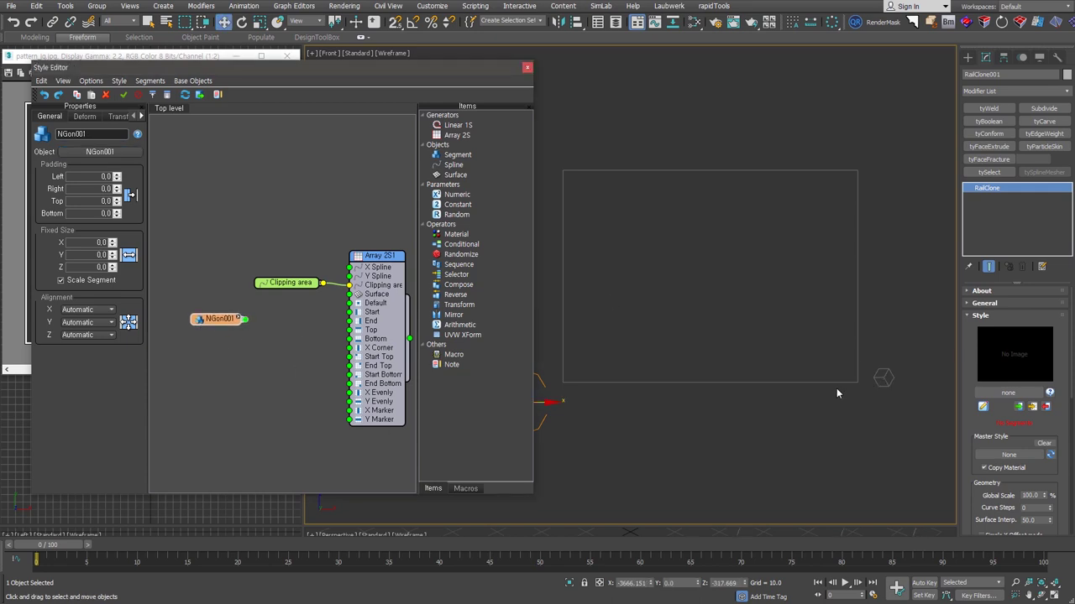
Step: Add a Hexagonal Padding macro from Transforms and feed NGon001 through it
left_click(467, 491)
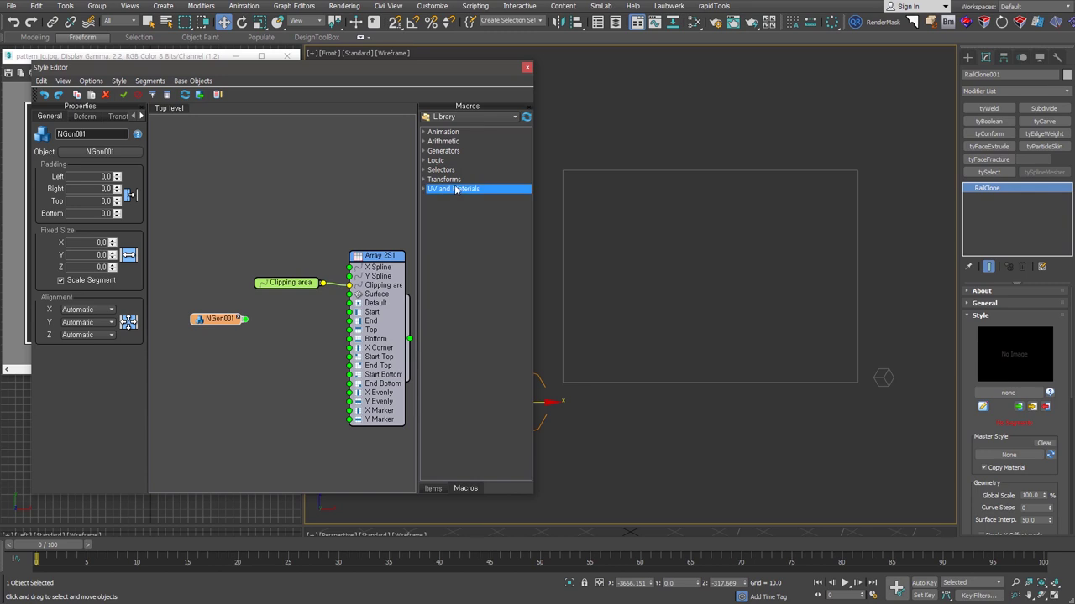
left_click(424, 181)
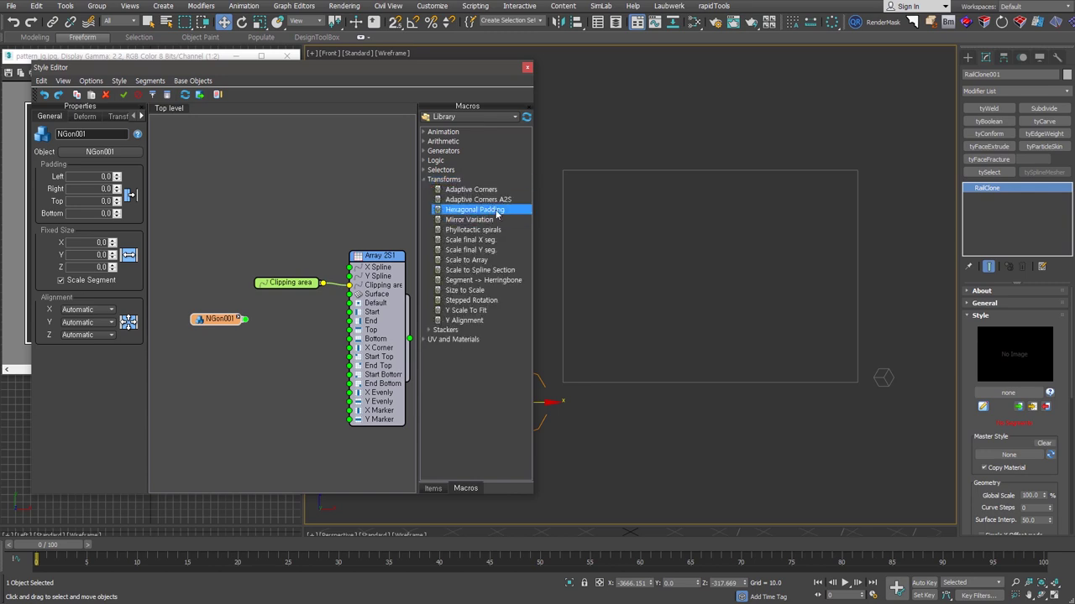
mouse_move(476, 210)
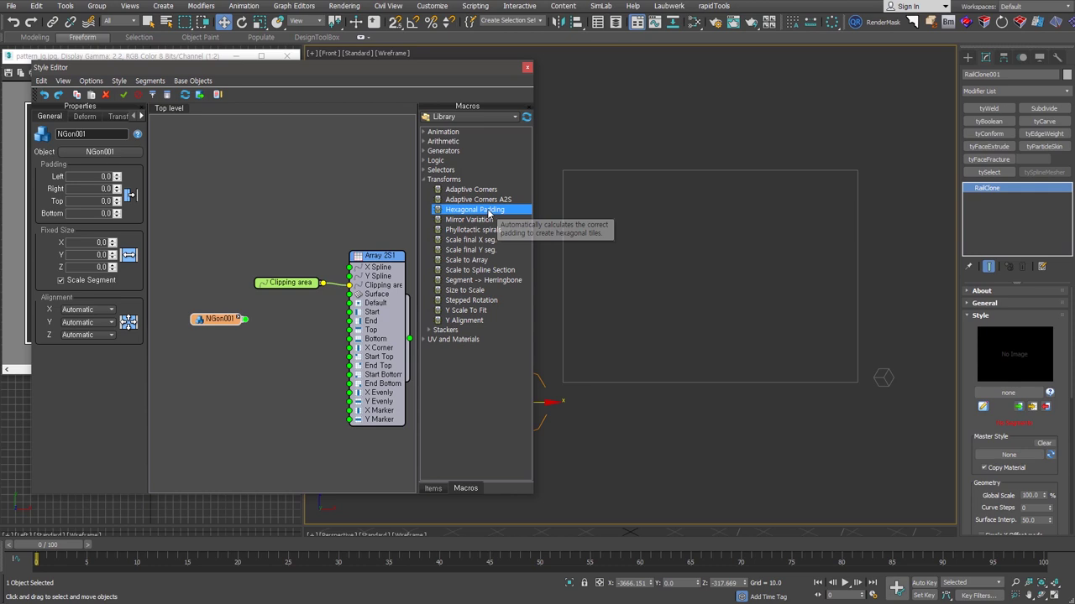
left_click_drag(489, 214, 296, 322)
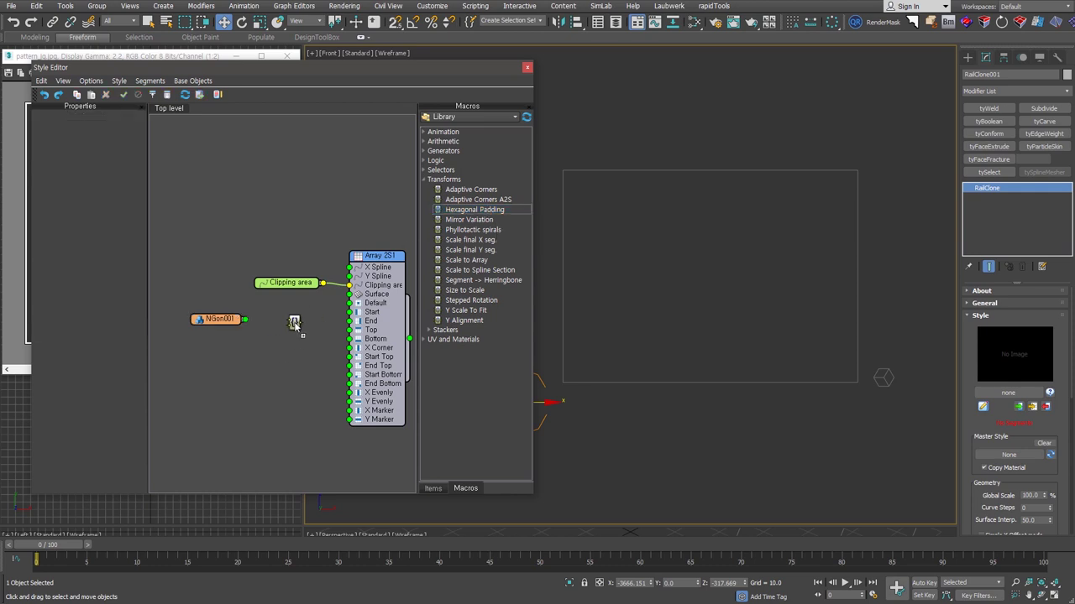
left_click_drag(219, 320, 195, 327)
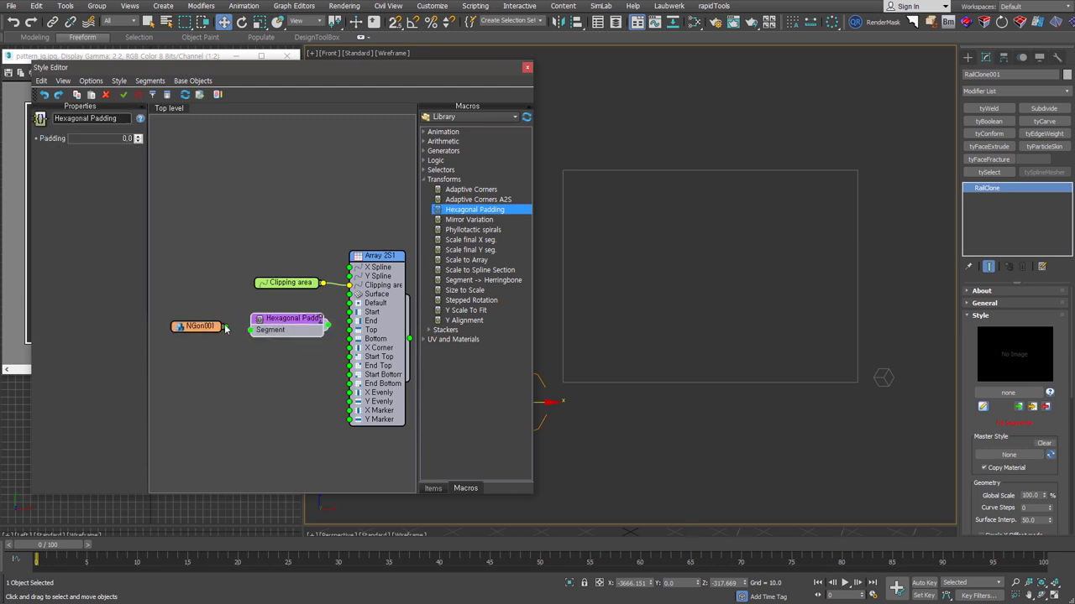
mouse_move(224, 328)
left_mouse_down()
mouse_move(252, 330)
mouse_move(279, 306)
mouse_move(350, 303)
left_mouse_up()
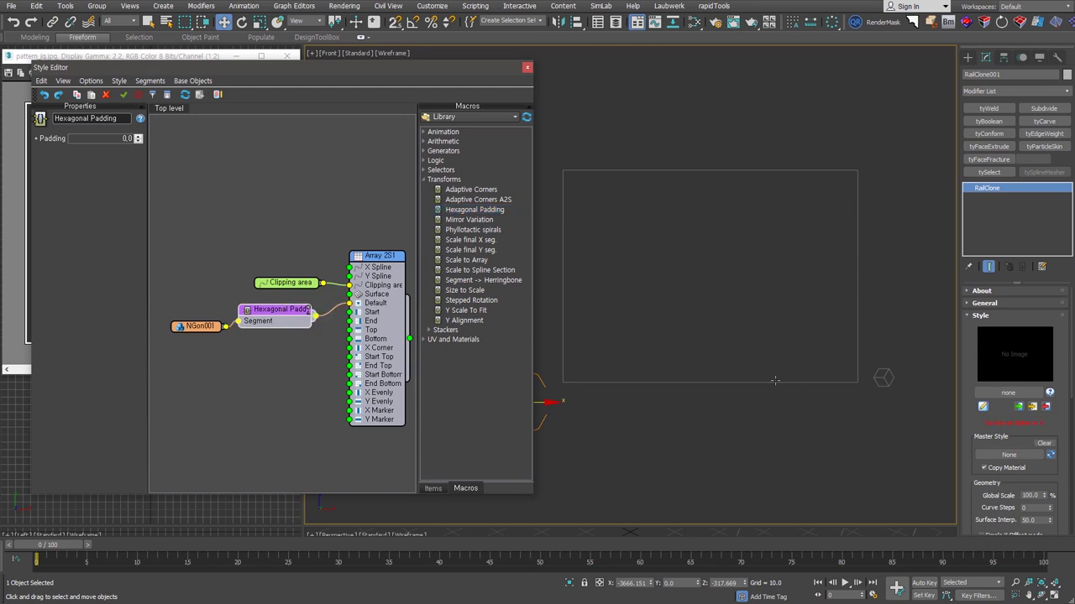
Step: Extend Array 2S1 to fill the clipping area and view the pattern shaded
left_click(384, 263)
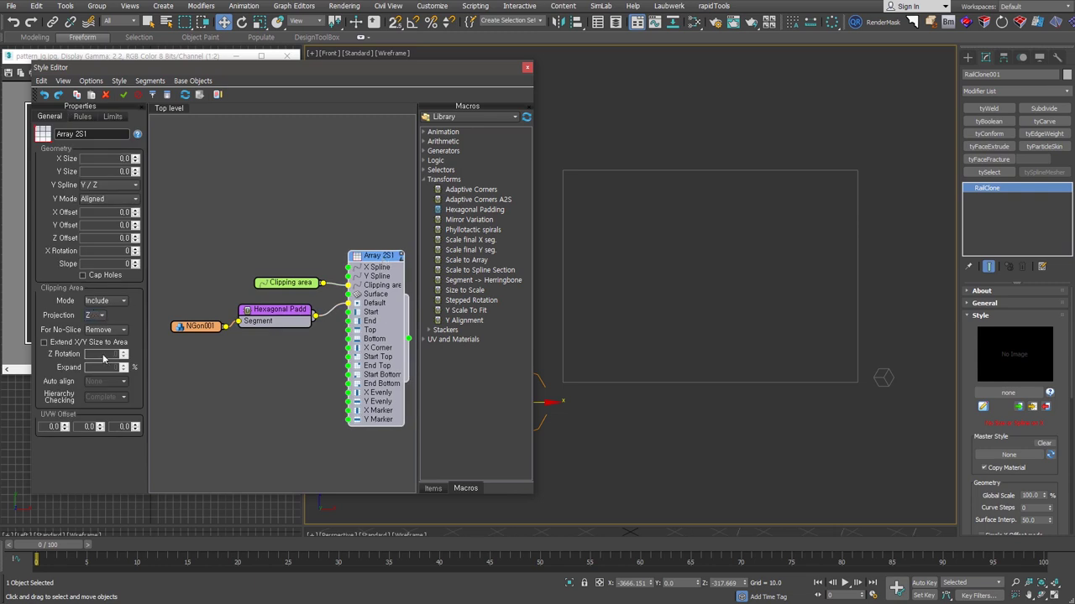
left_click(45, 343)
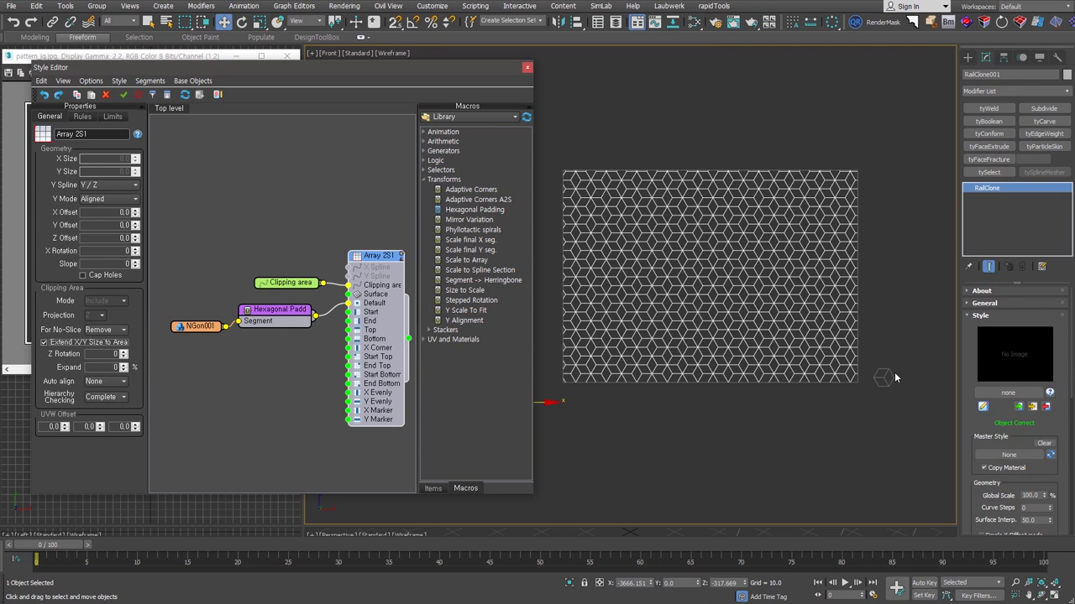
key("F3")
Step: Show edged faces and set Array 2S1's Z rotation to 90 degrees
key("F4")
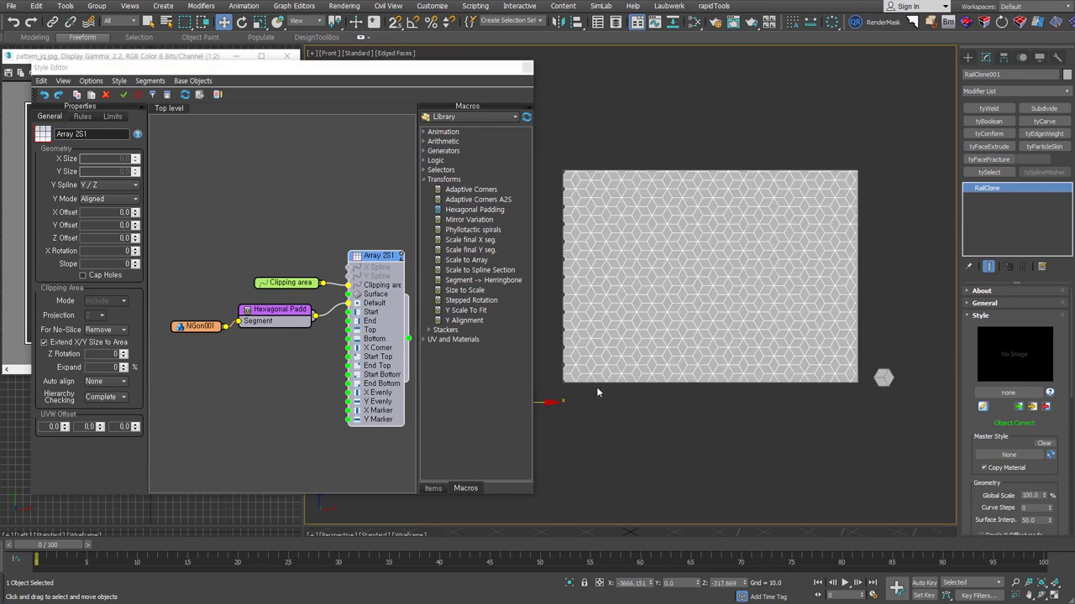
scroll(596, 387, "up", 2)
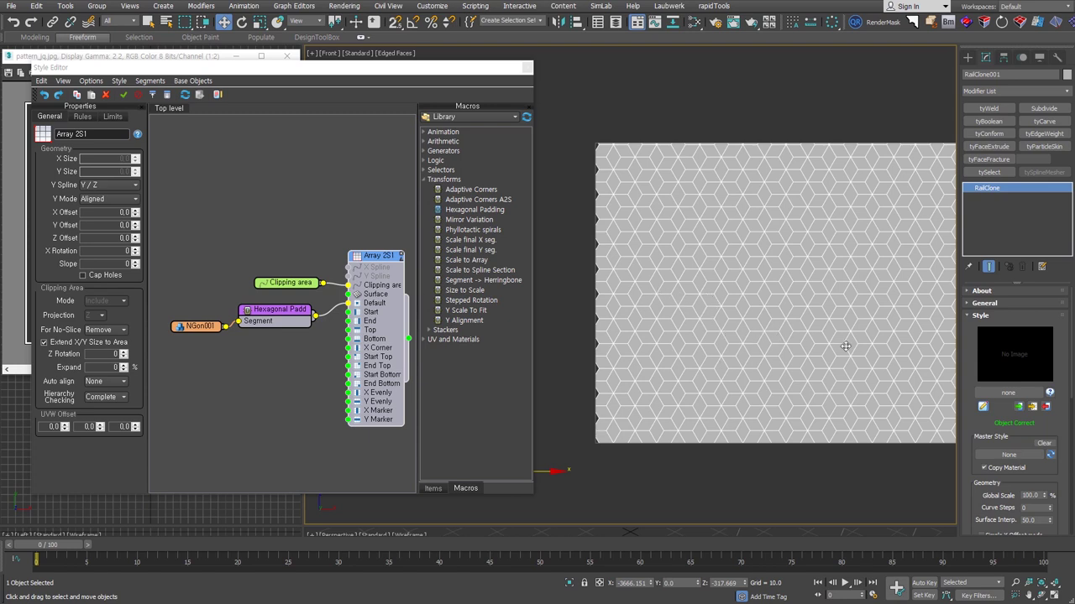
left_click(106, 353)
type("-0.14")
key("Return")
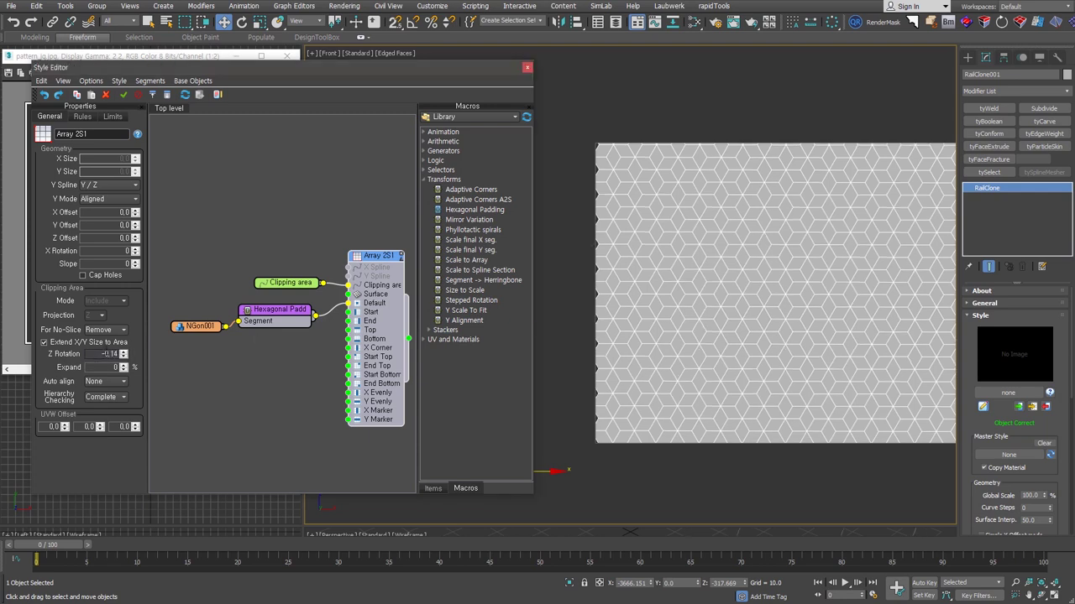
double_click(107, 353)
type("90")
key("Return")
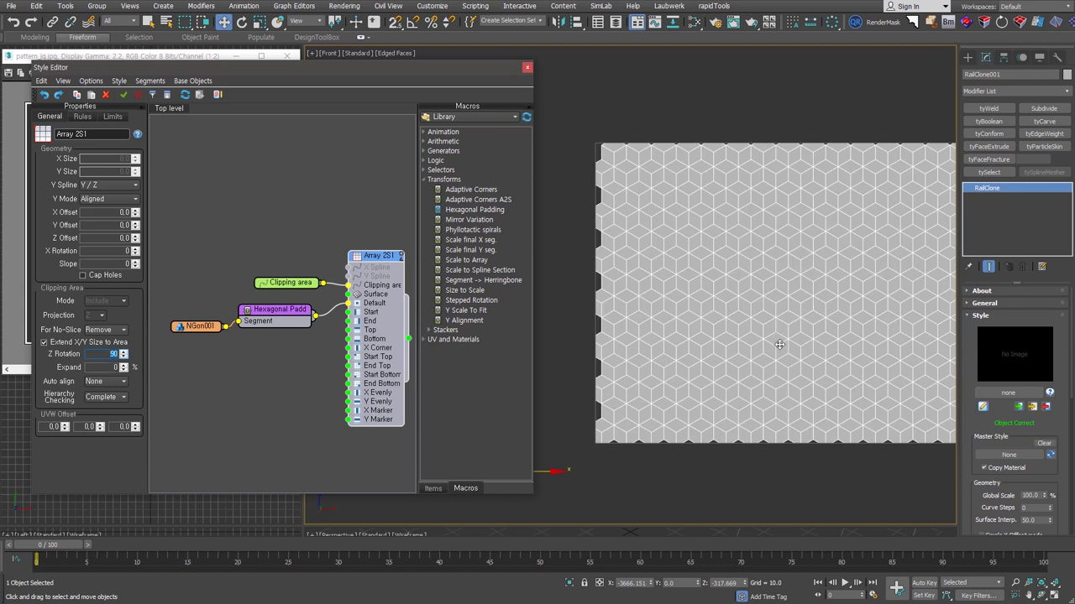
Step: Set the array's Expand to 100% and close the Style Editor
left_click(115, 367)
type("100")
key("Return")
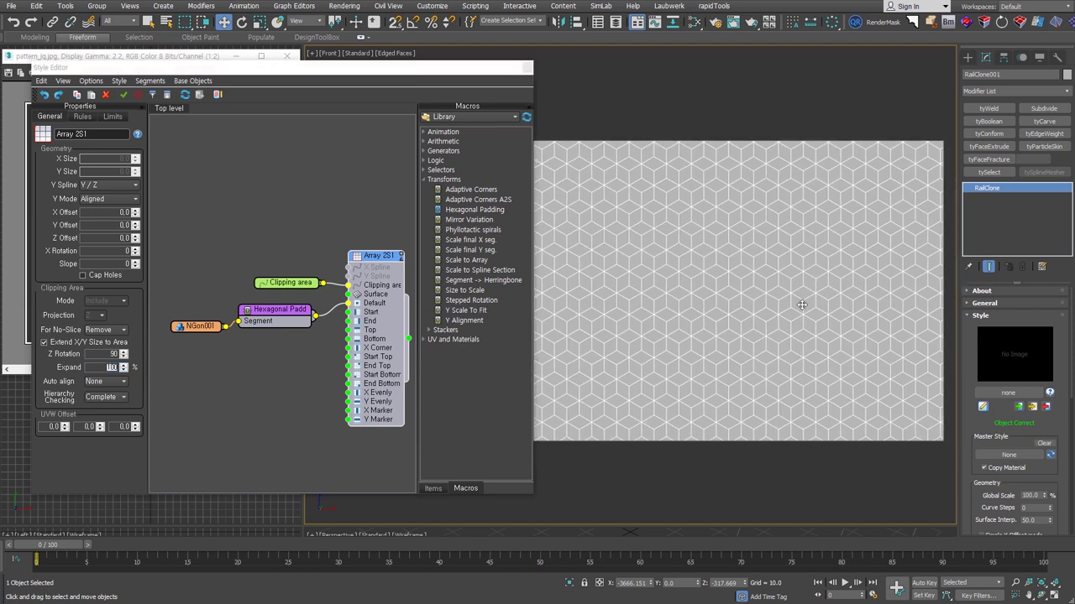
middle_click_drag(774, 337, 764, 326)
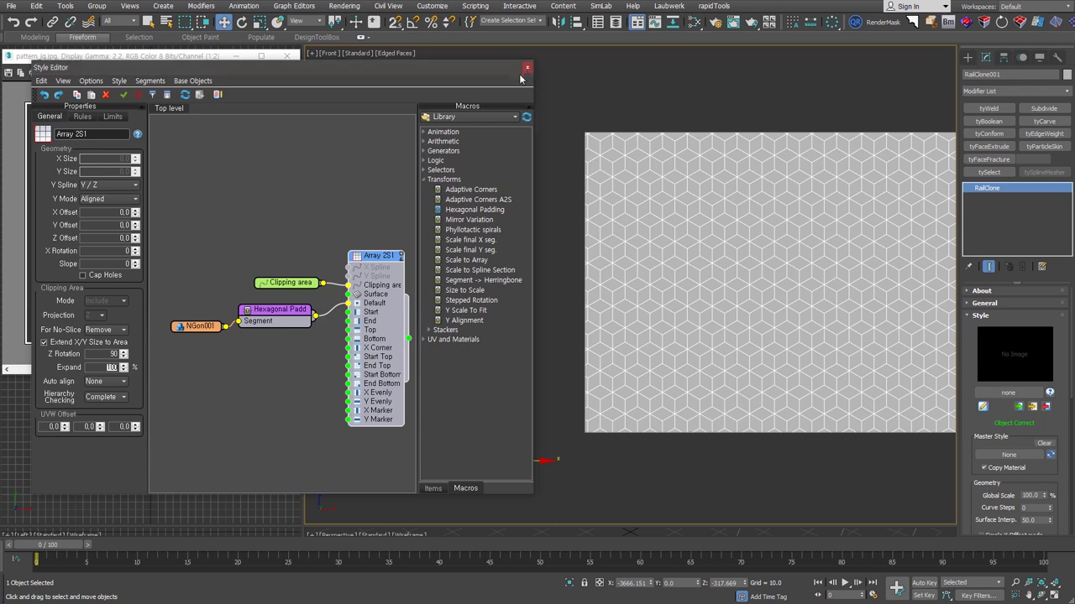
left_click(527, 67)
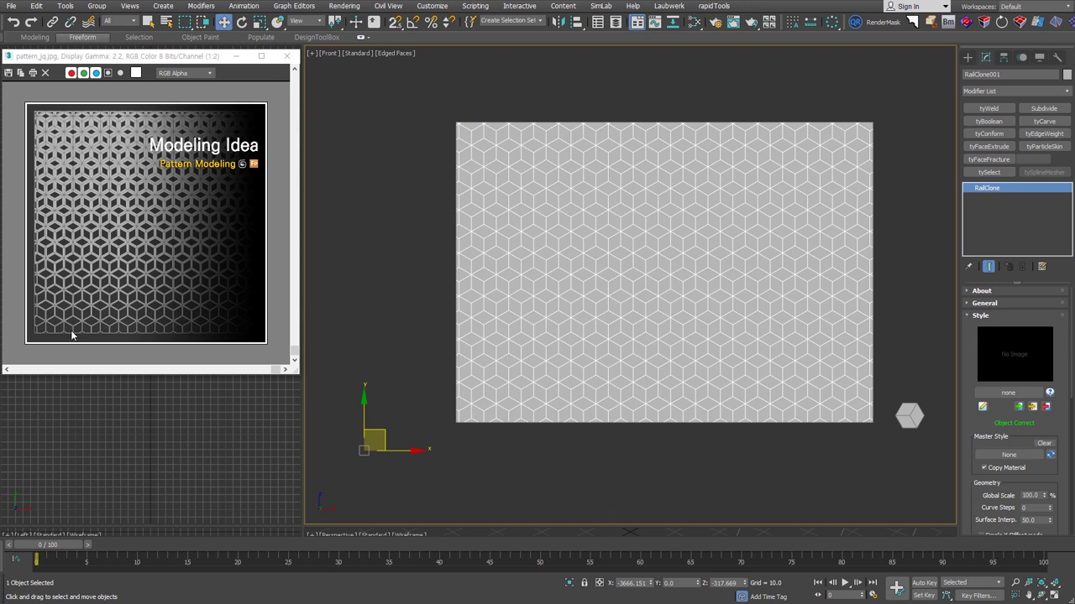
middle_click_drag(720, 322, 681, 321)
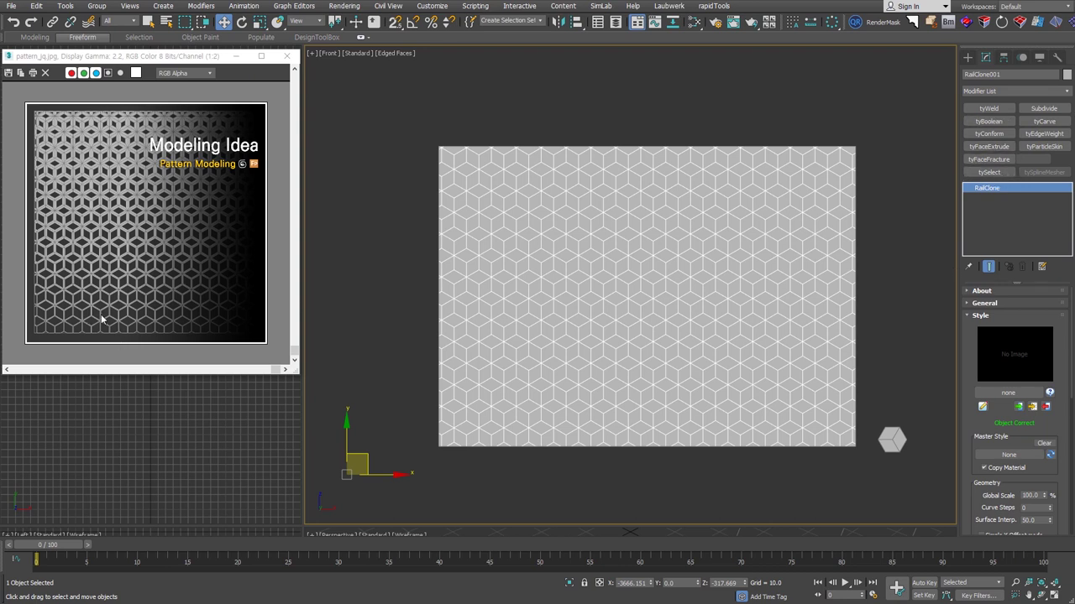
Step: Draw a thin Box001 above the cube-pattern panel
left_click(968, 56)
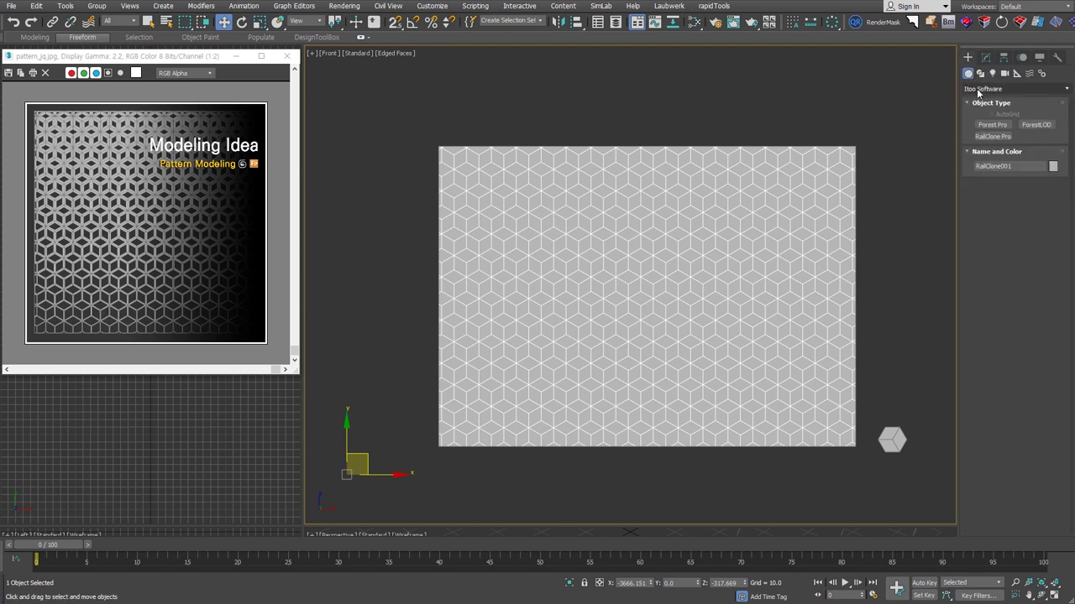
left_click(1016, 88)
left_click(999, 98)
left_click(992, 125)
left_click_drag(426, 120, 867, 128)
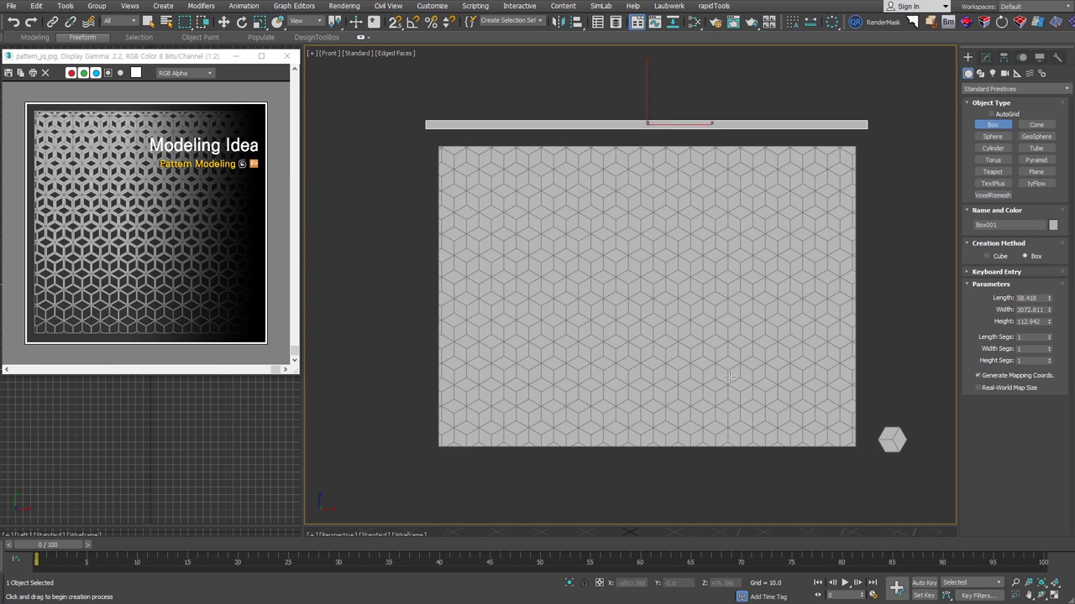
right_click(742, 464)
left_click(775, 328)
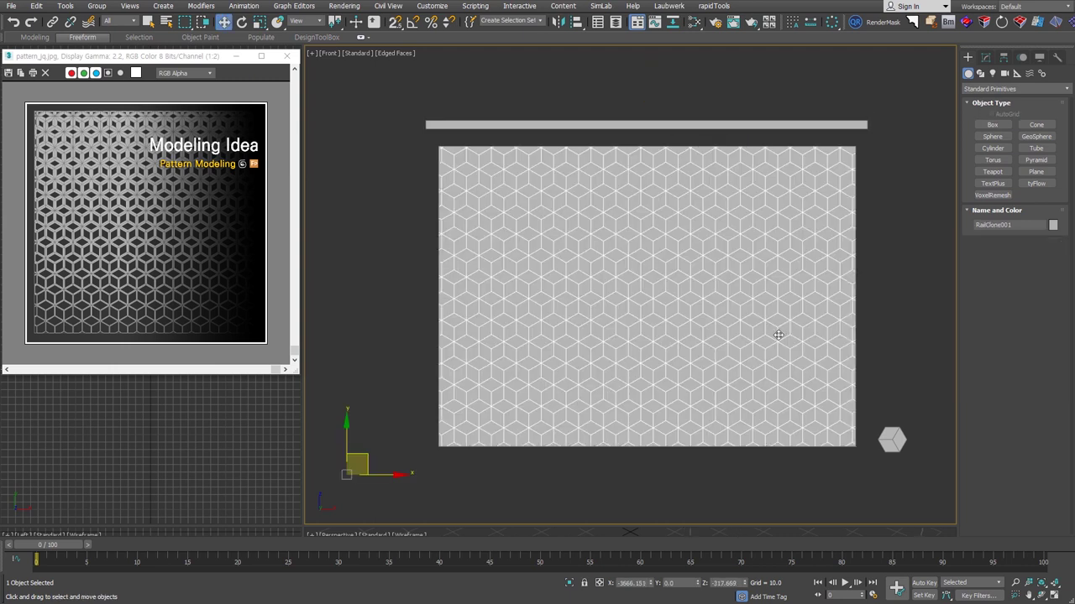
Step: Add a tySelect modifier to the panel with the Mesh selection method
left_click(986, 57)
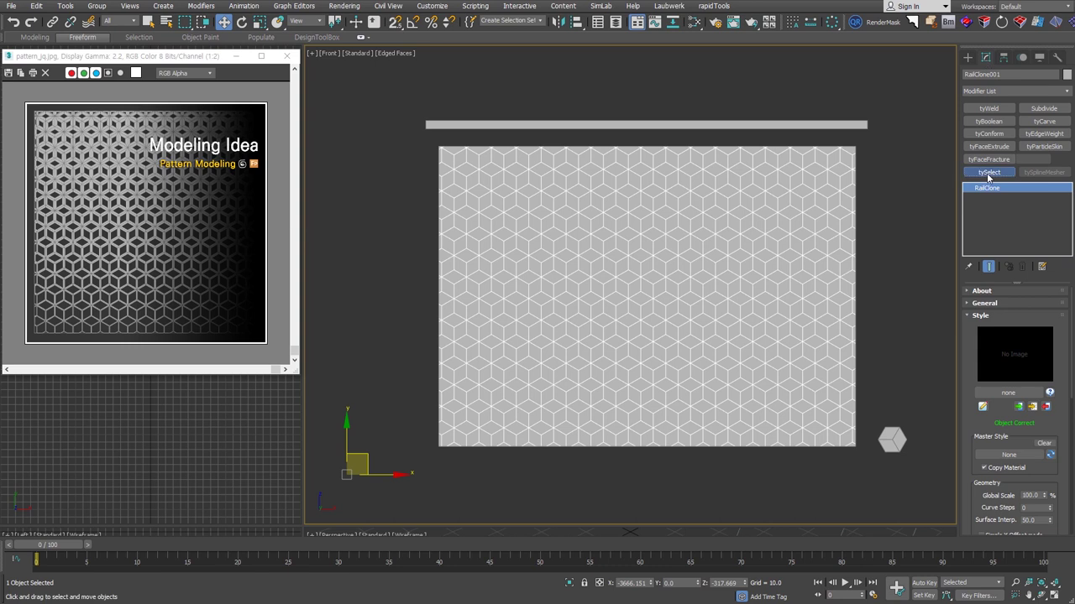
left_click(988, 173)
left_click(1003, 306)
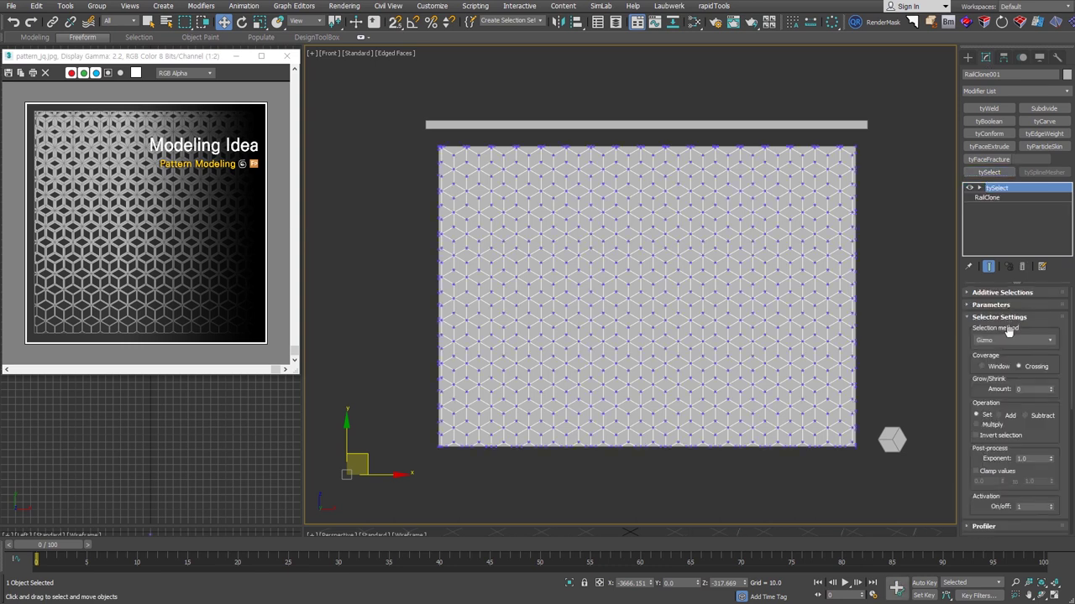
left_click(1039, 341)
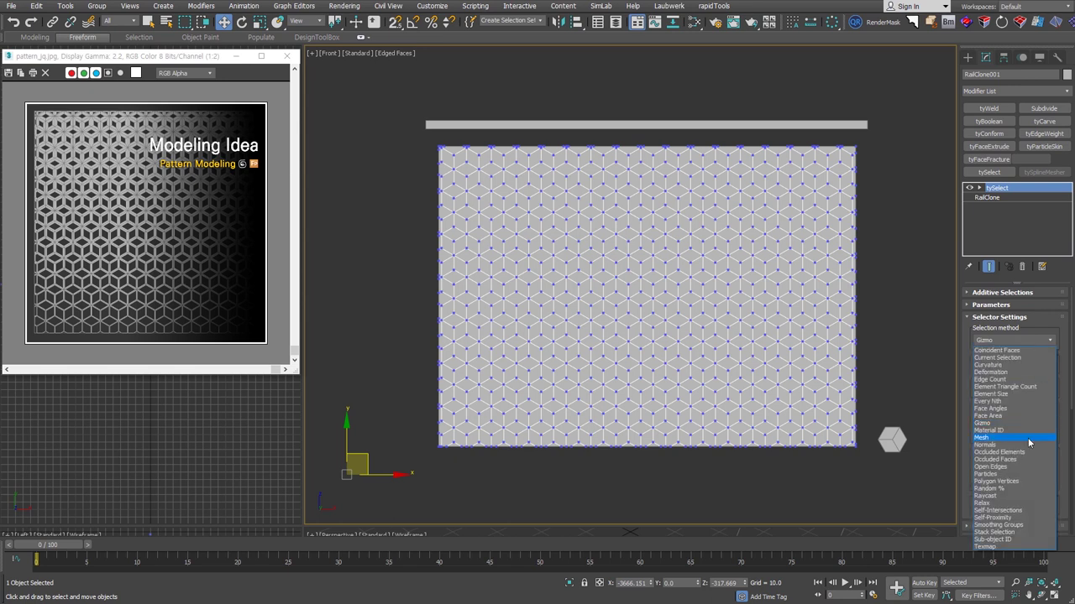
left_click(1028, 438)
Step: Pick Box001 as tySelect's selecting mesh
left_click(989, 442)
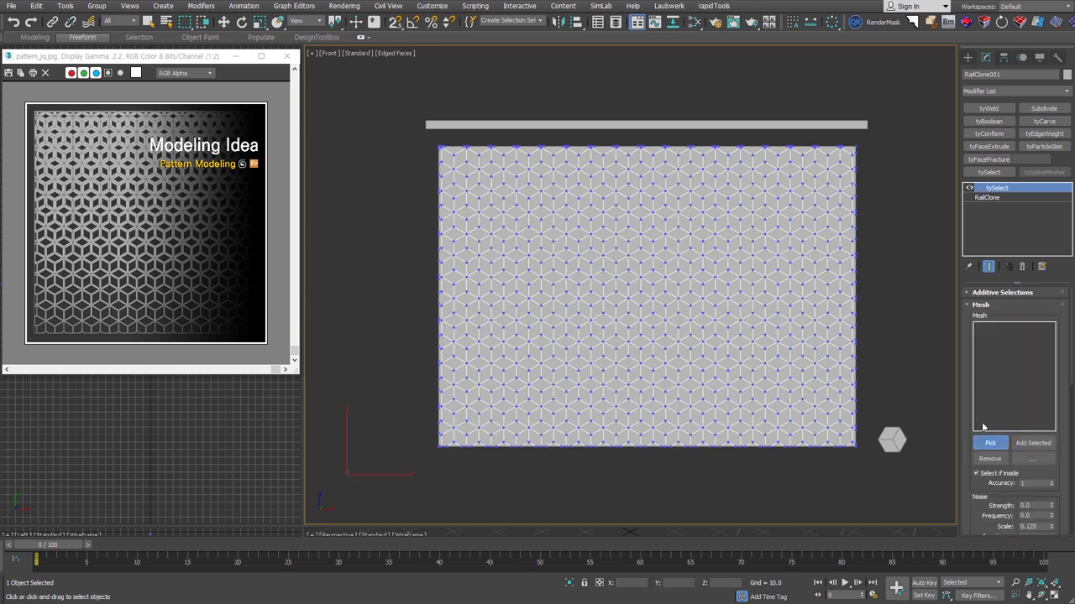
left_click(794, 123)
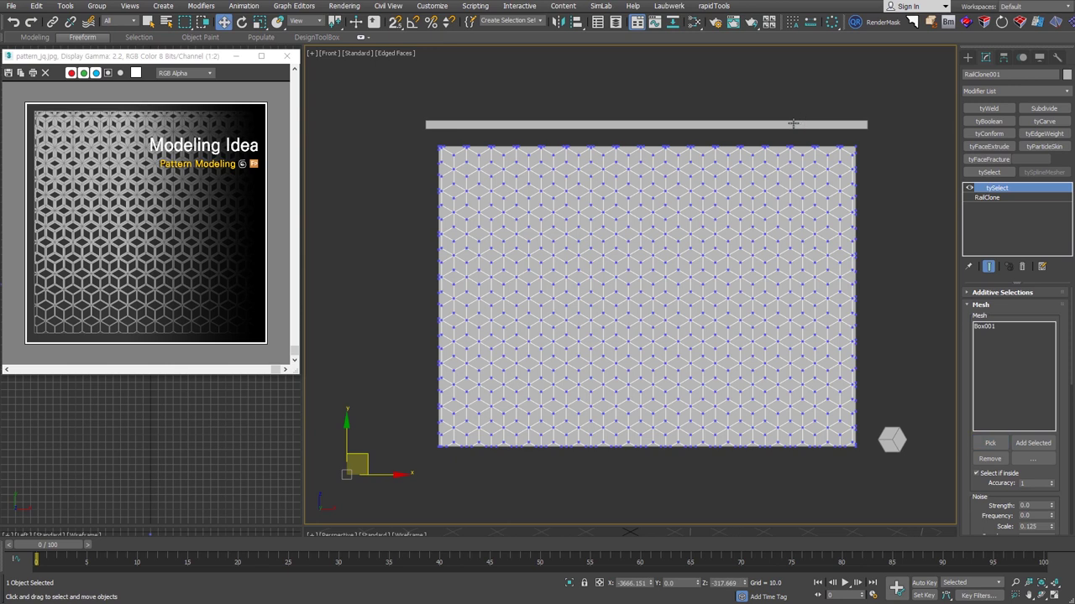
left_click_drag(963, 443, 962, 386)
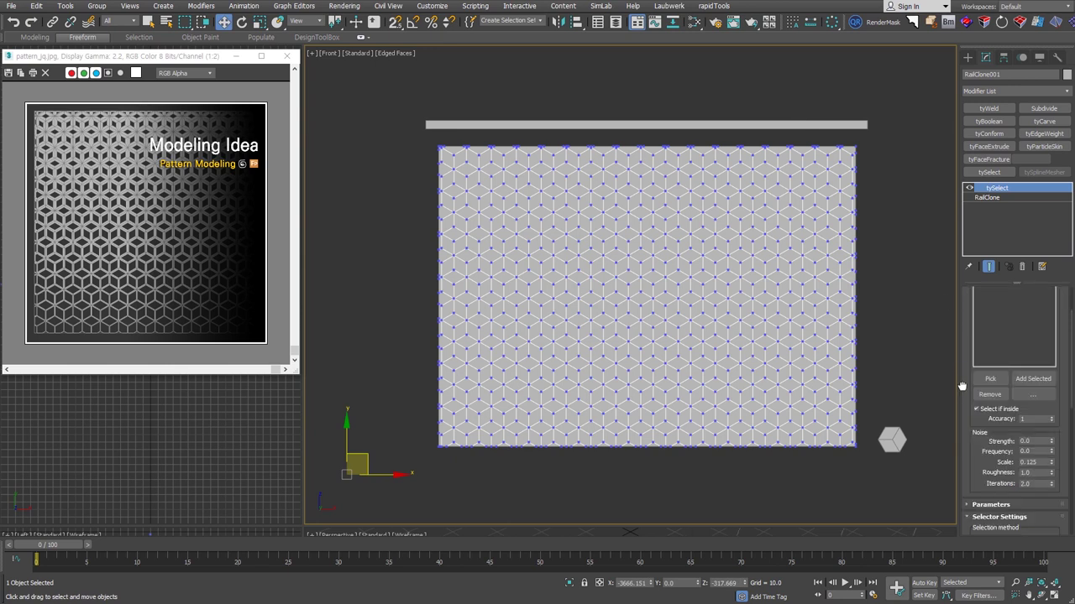
scroll(962, 385, "down", 3)
scroll(962, 386, "down", 3)
scroll(962, 385, "down", 3)
scroll(962, 386, "down", 2)
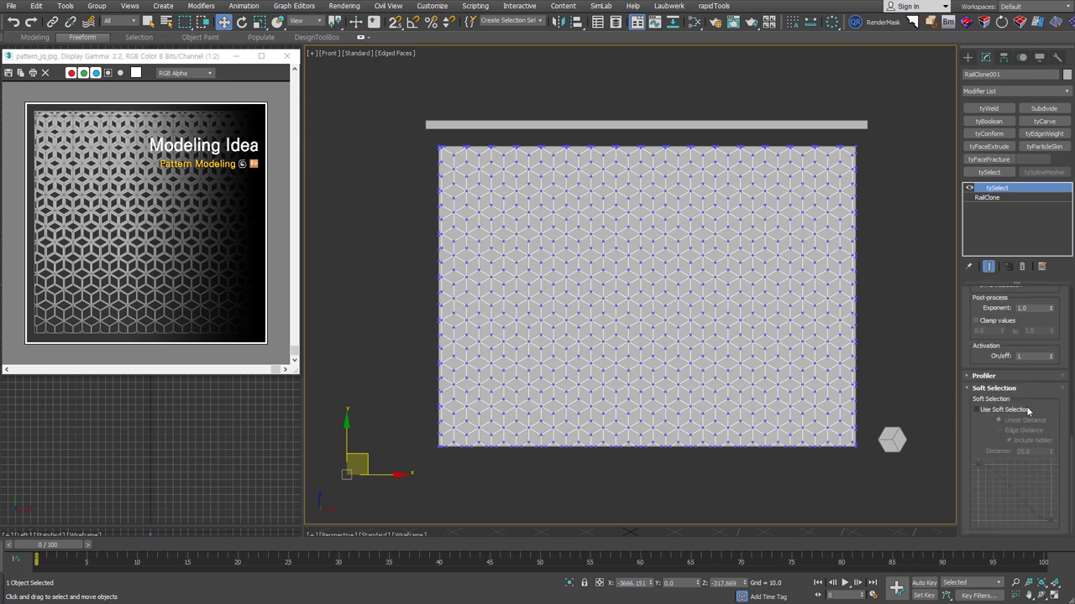
Step: Enable soft selection with a 2500 distance and a linear Corner falloff curve
left_click(983, 413)
double_click(1033, 452)
type("2500")
key("Return")
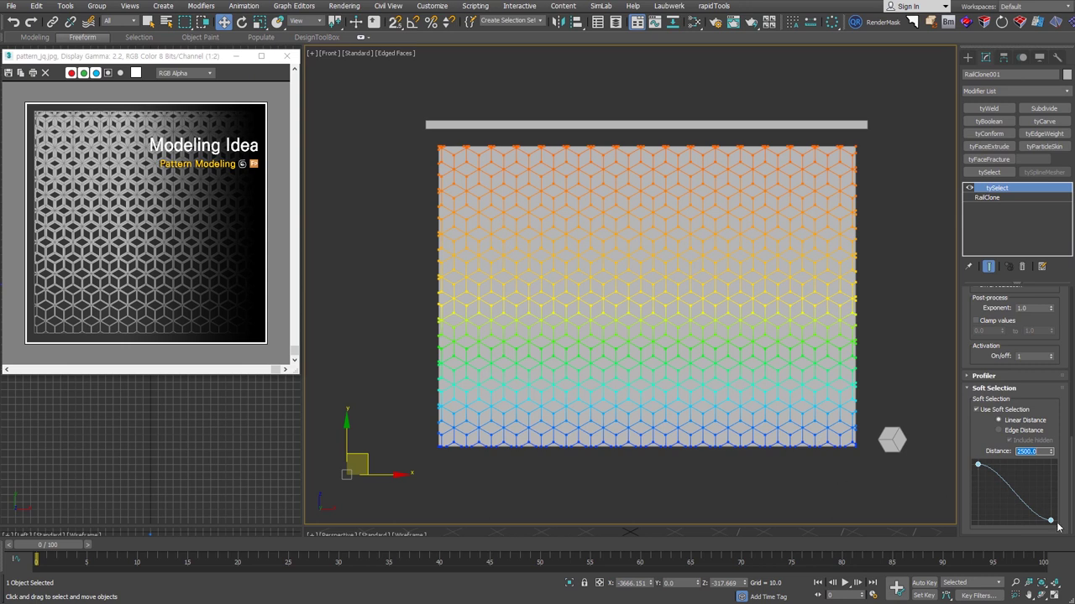
right_click(978, 467)
left_click(1005, 474)
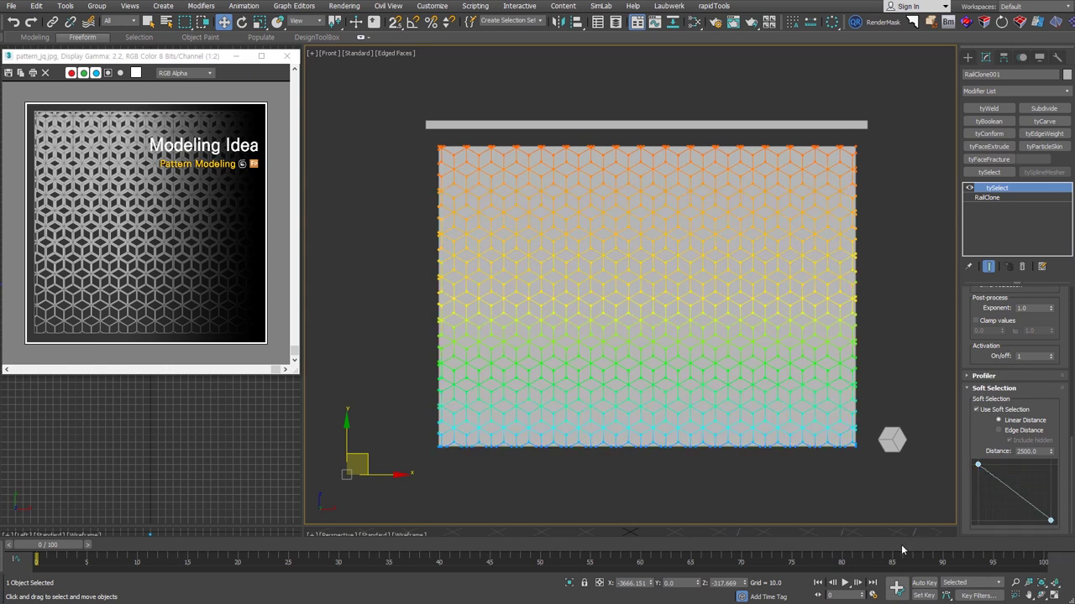
Step: Add tyFaceExtrude above tySelect and reset its extrude Amount to zero
left_click(989, 147)
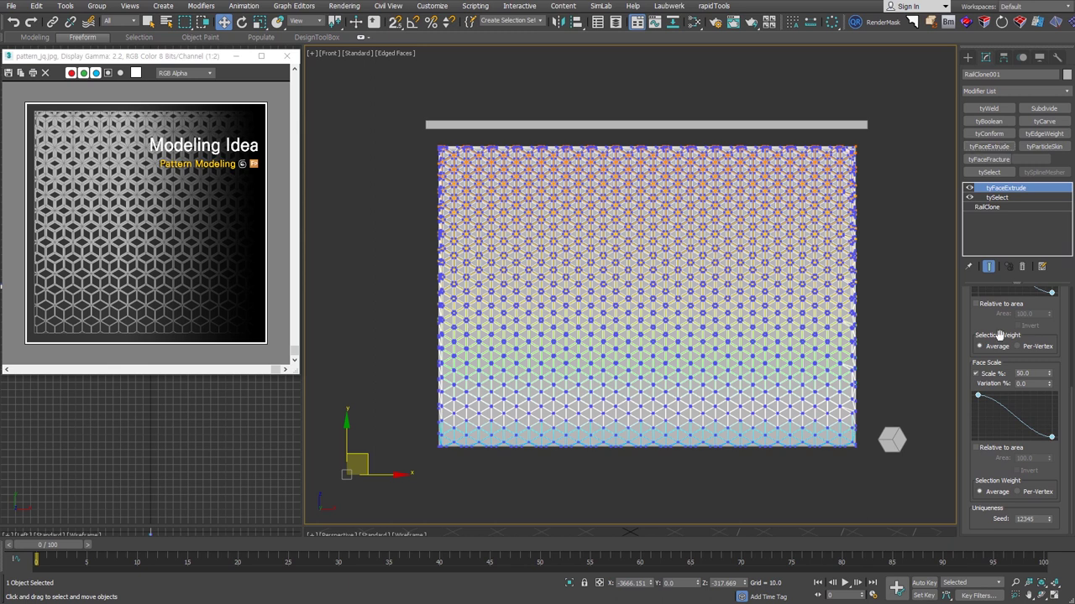
scroll(979, 335, "up", 2)
scroll(981, 339, "up", 3)
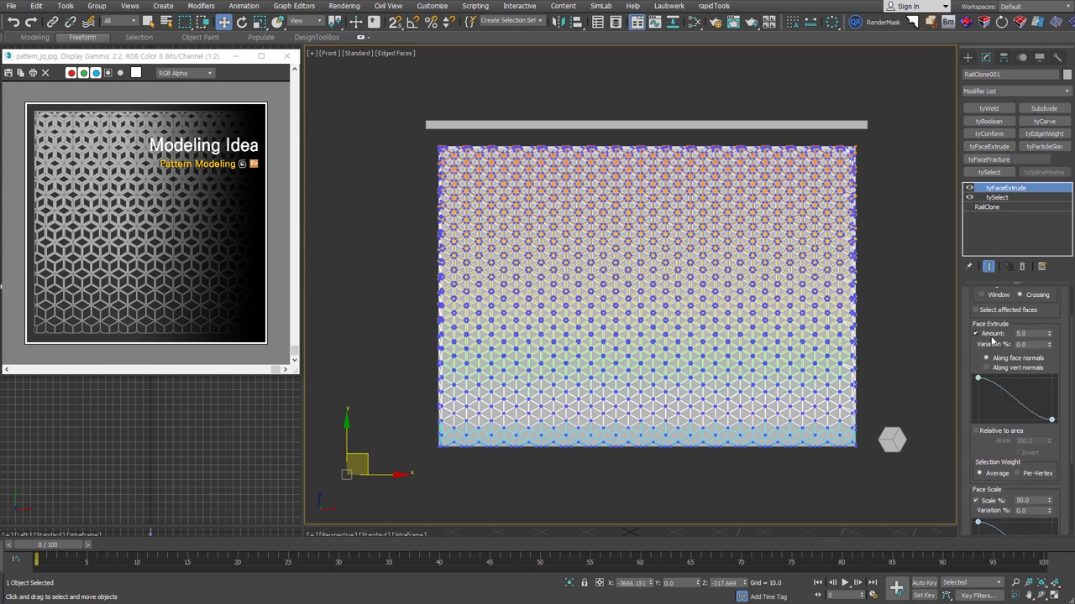
right_click(1050, 334)
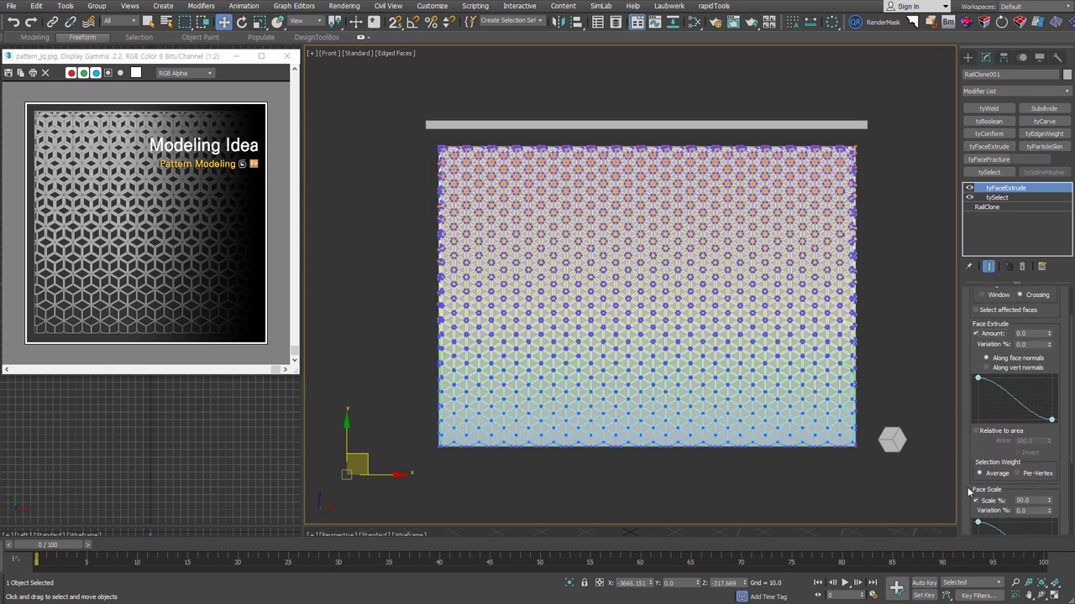
left_click_drag(966, 494, 969, 417)
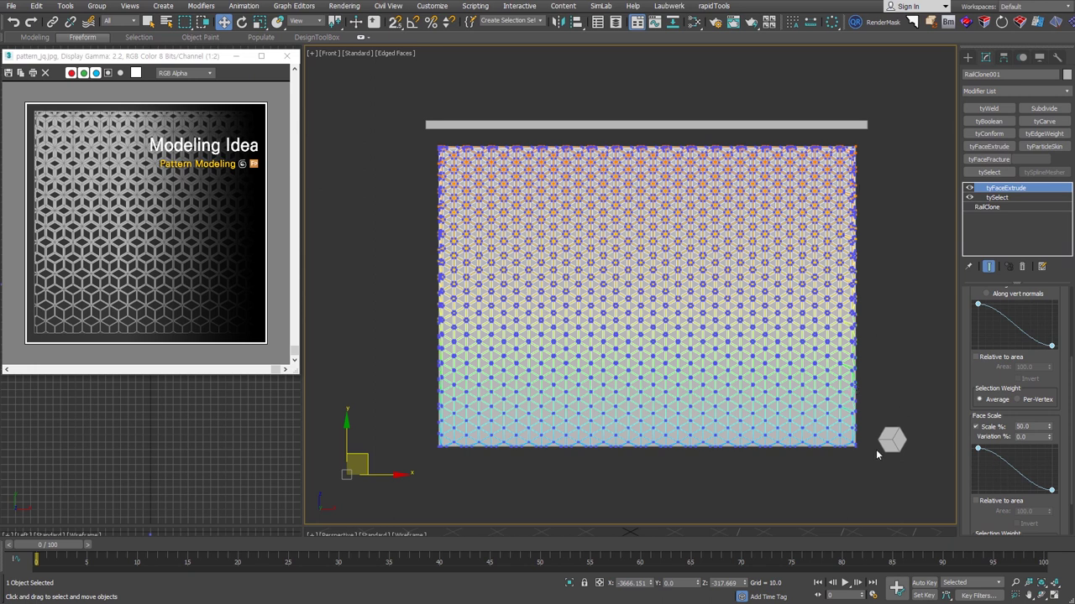
Step: Make the face scale curve linear, operate on polygons, and select affected faces
right_click(977, 451)
left_click(989, 459)
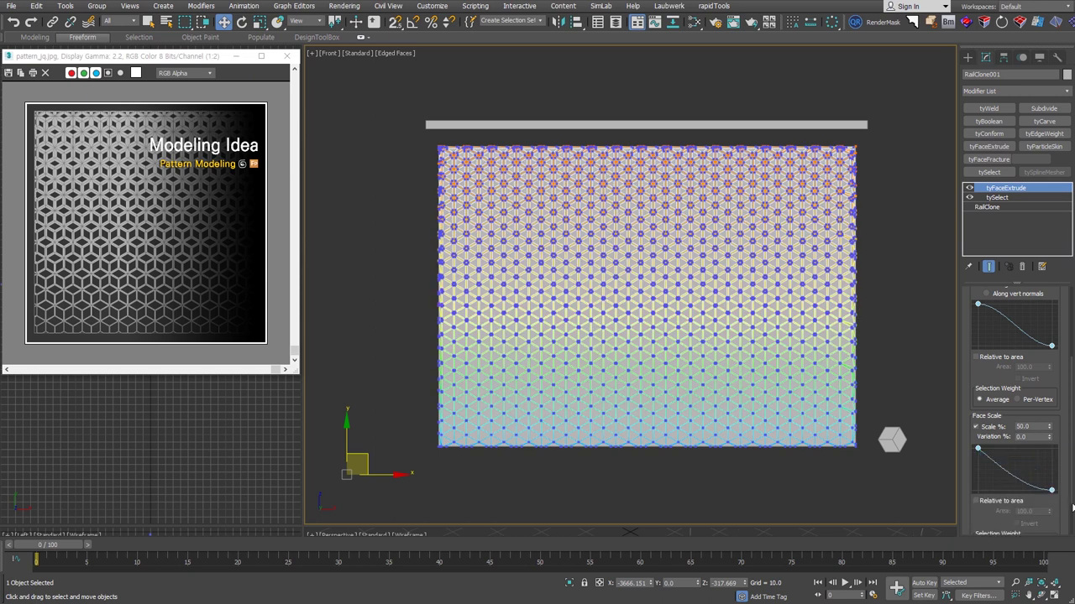
right_click(1051, 489)
left_click(1065, 502)
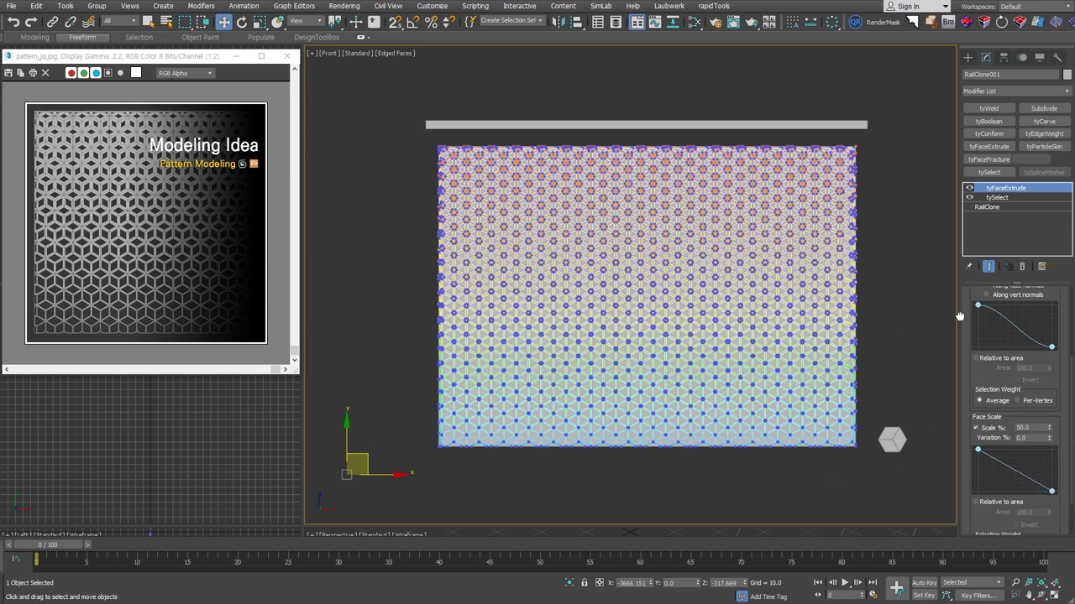
left_click_drag(967, 309, 956, 415)
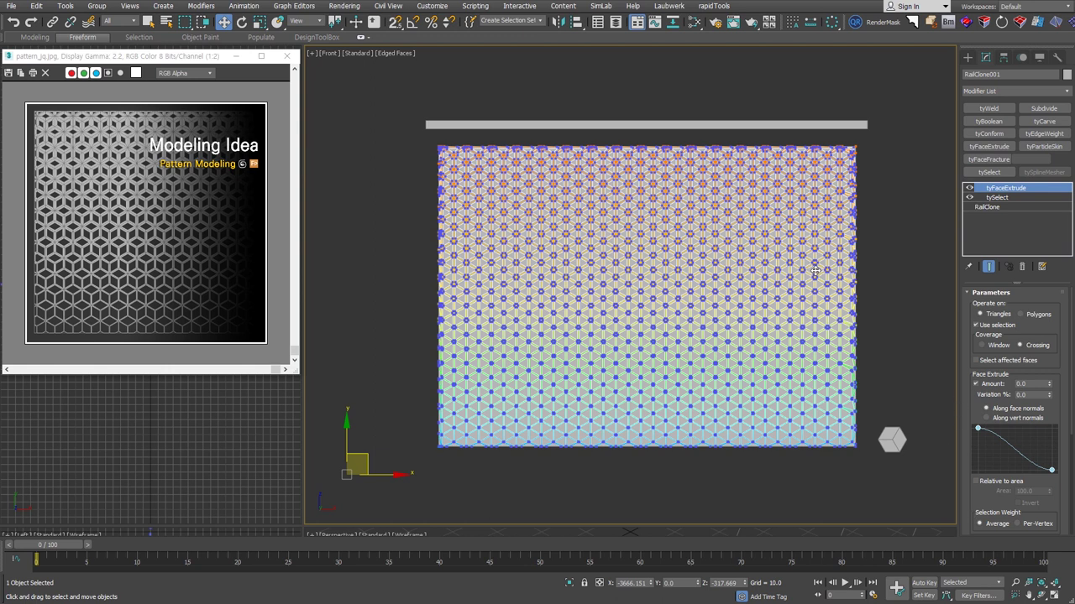
left_click(1039, 315)
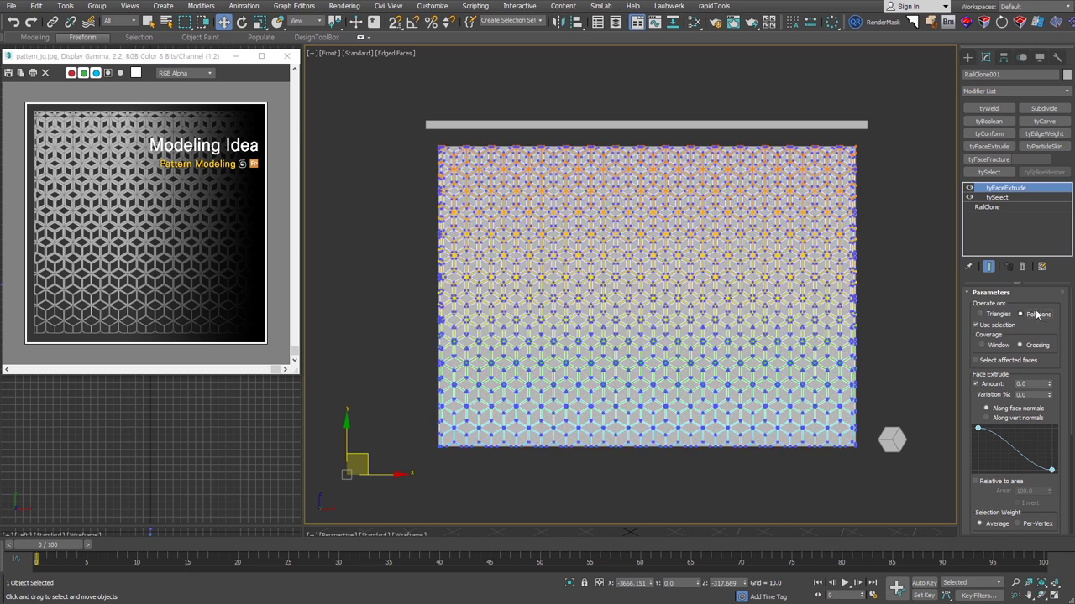
left_click(1006, 361)
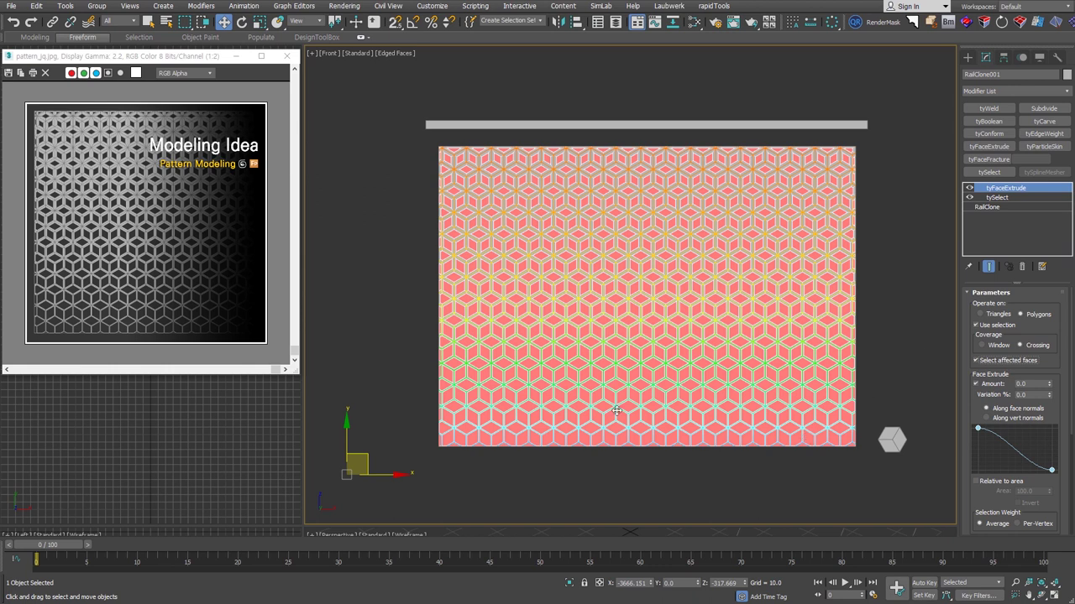
Step: Add a DeleteMesh modifier to cut out the selected faces
left_click(1027, 92)
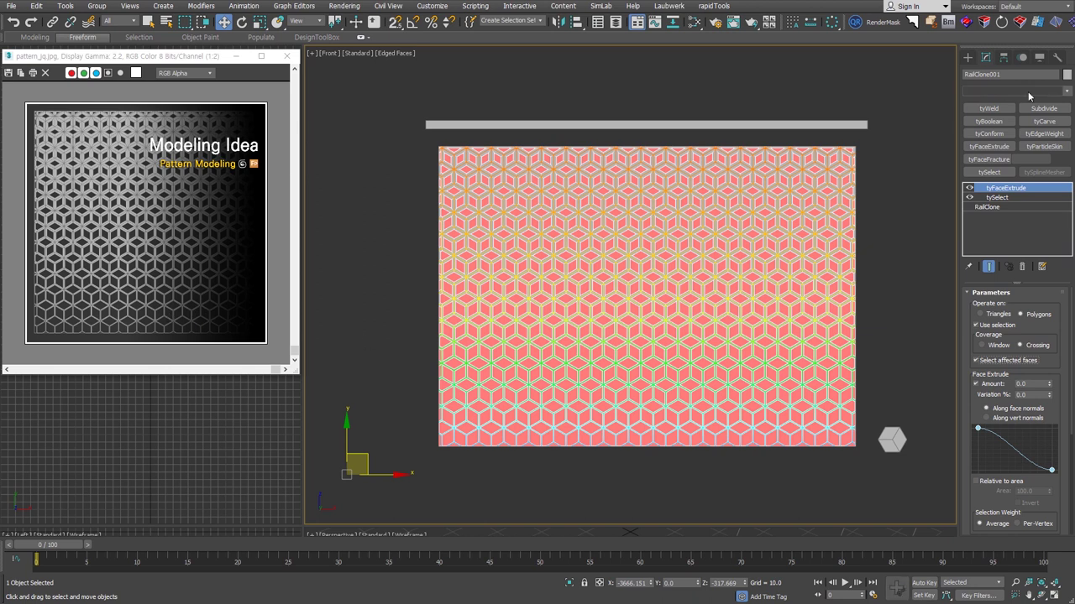
type("d")
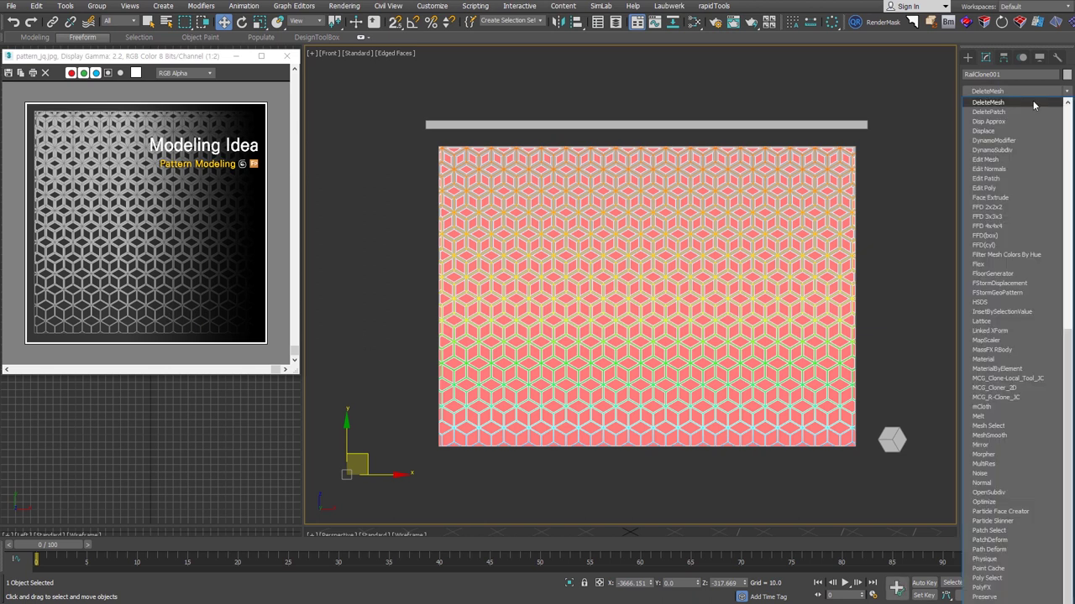
left_click(1033, 104)
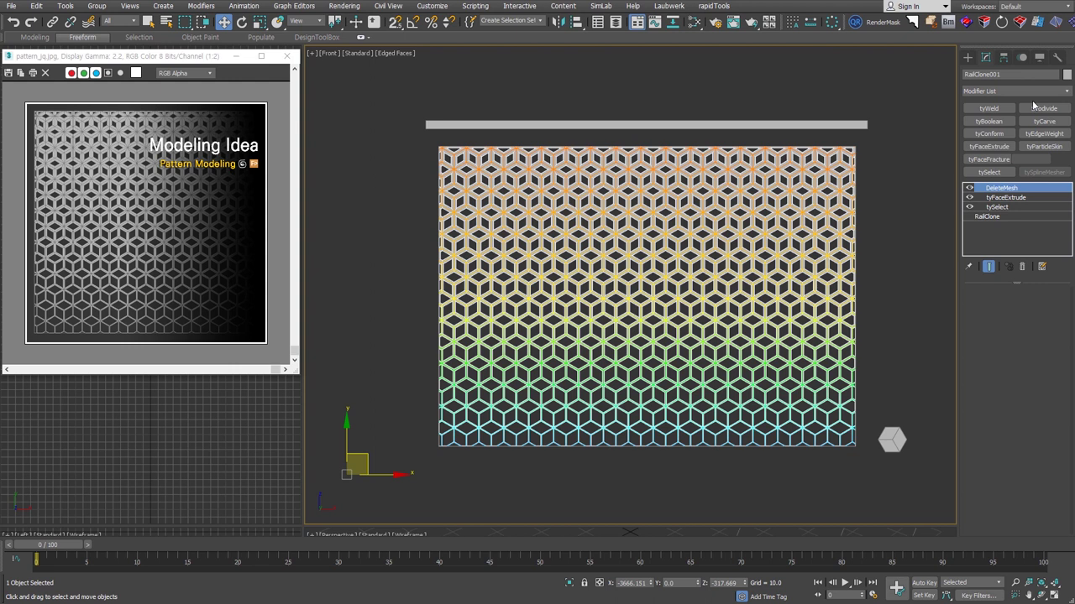
Step: Select Box001 and move it down across the pattern below the panel
left_click(765, 118)
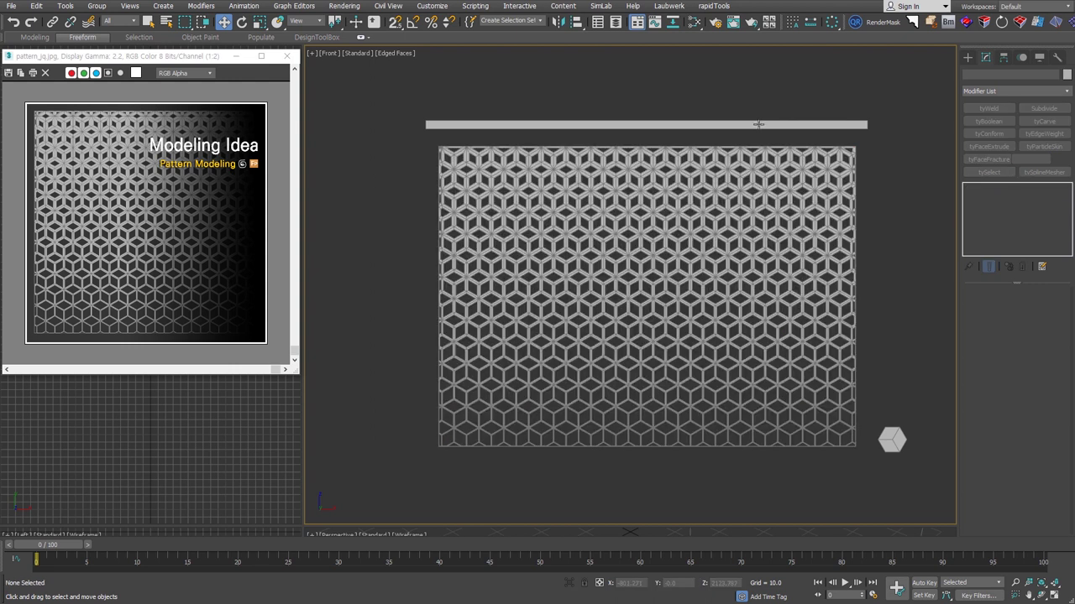
left_click(758, 125)
left_click_drag(647, 102, 664, 487)
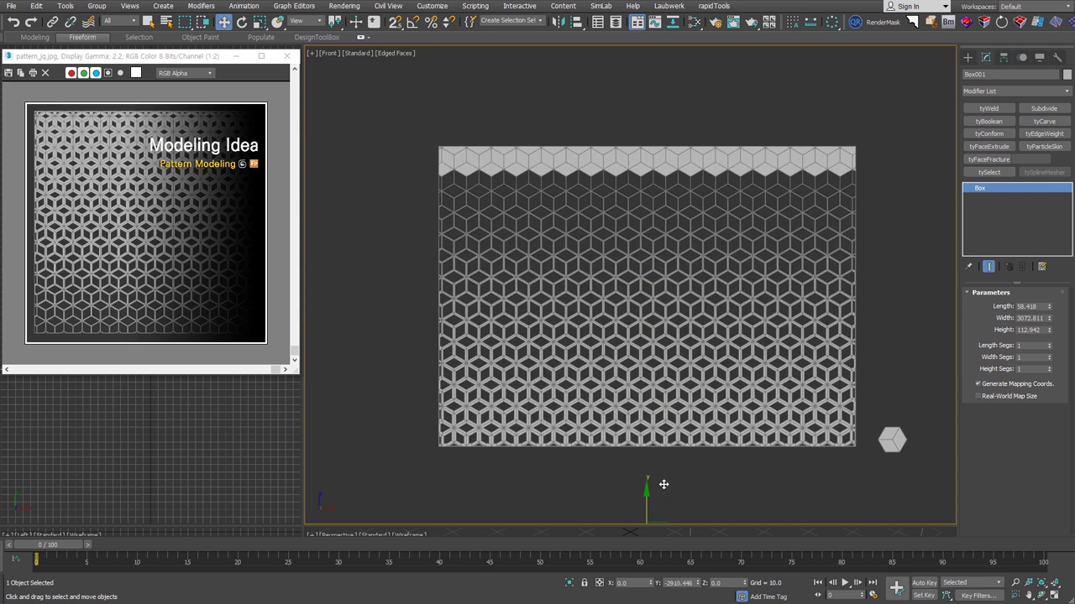
Step: Rotate Box001 to a diagonal and move it back up across the panel's middle
right_click(665, 464)
left_click(682, 482)
mouse_move(691, 480)
left_mouse_down()
mouse_move(600, 374)
mouse_move(521, 353)
left_mouse_up()
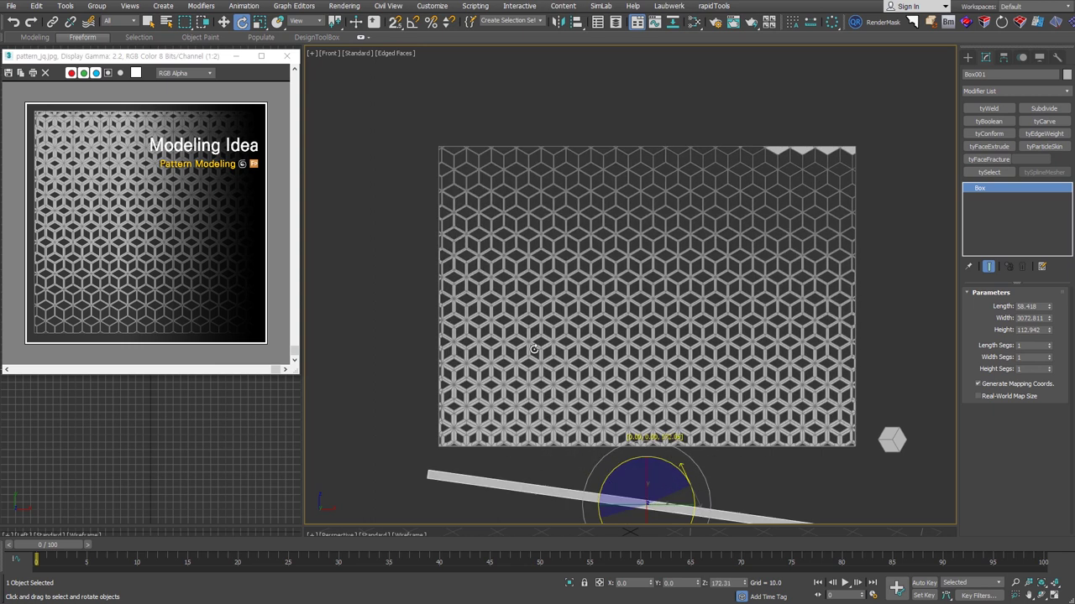
key("w")
left_click_drag(646, 502, 657, 370)
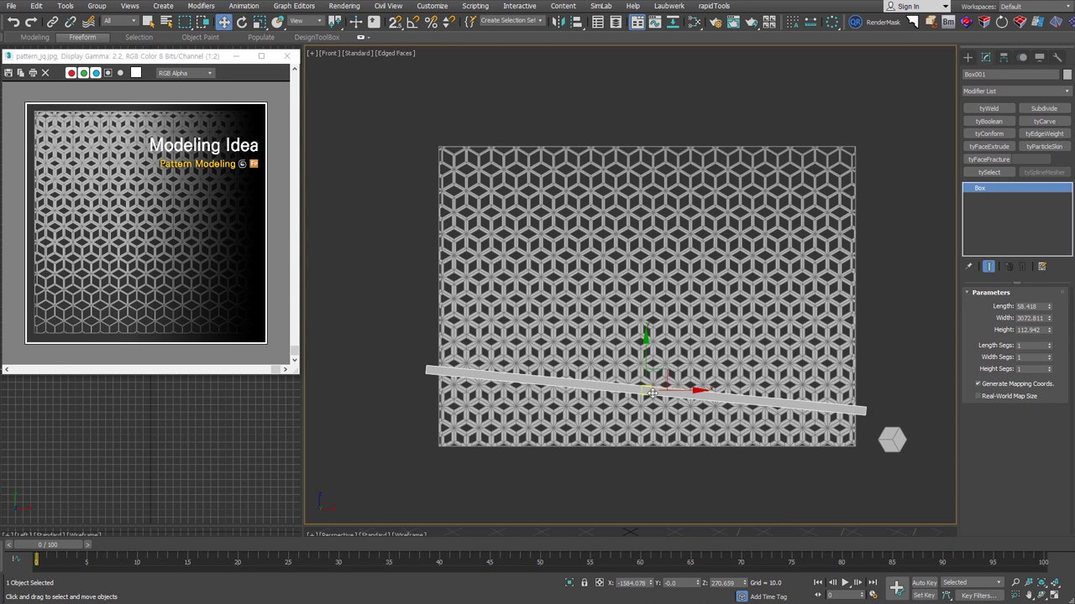